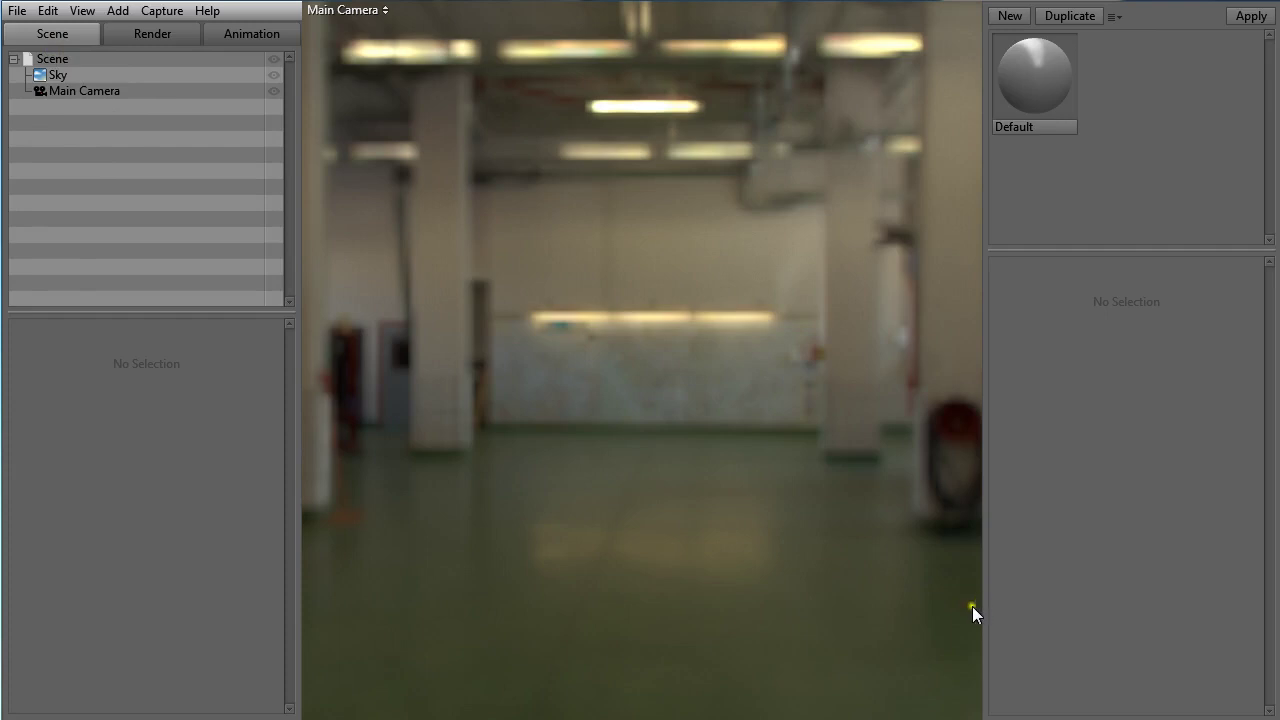
- Select the Sky and try the Canada Glacier and Museum presets before settling on Pisa Courtyard
click(63, 75)
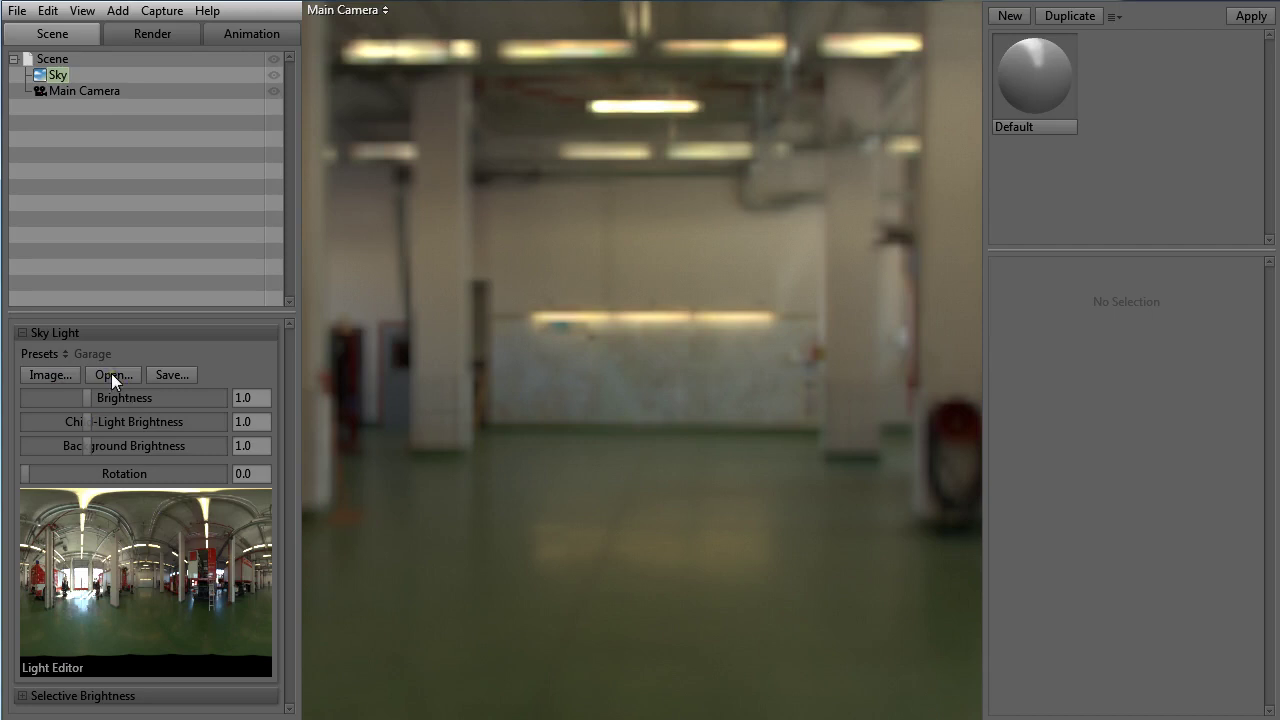
click(56, 353)
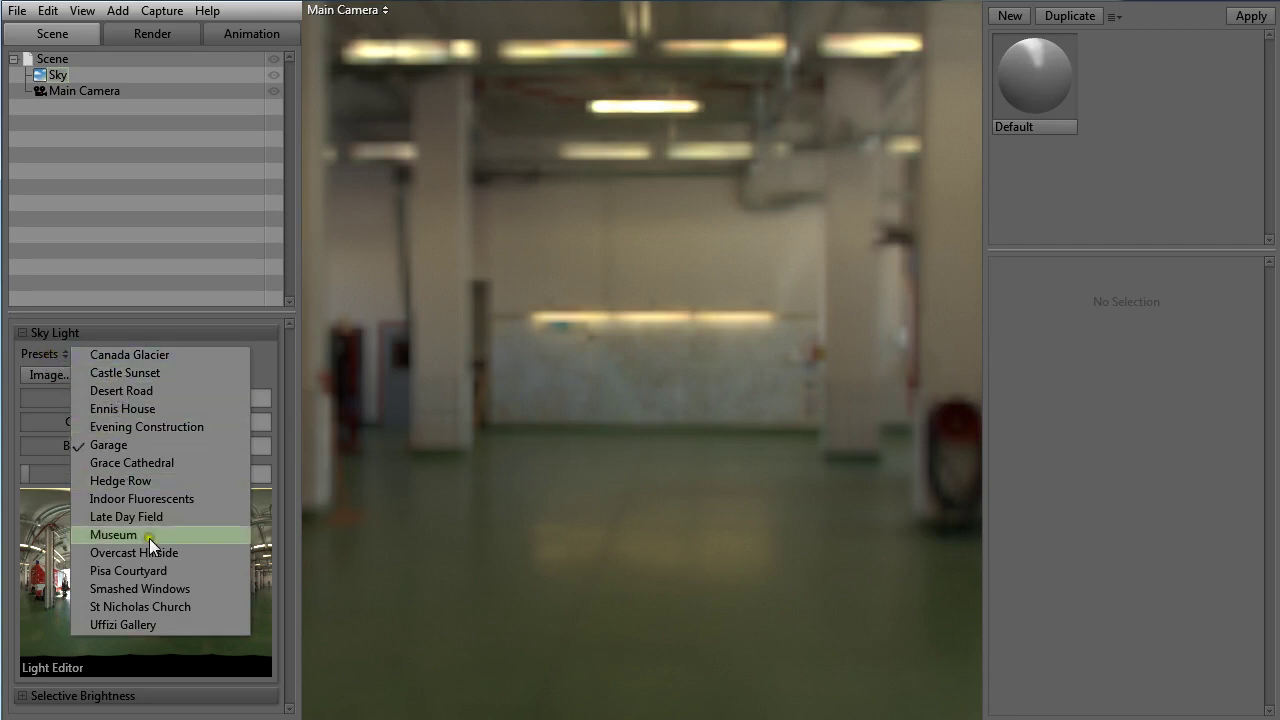
click(145, 356)
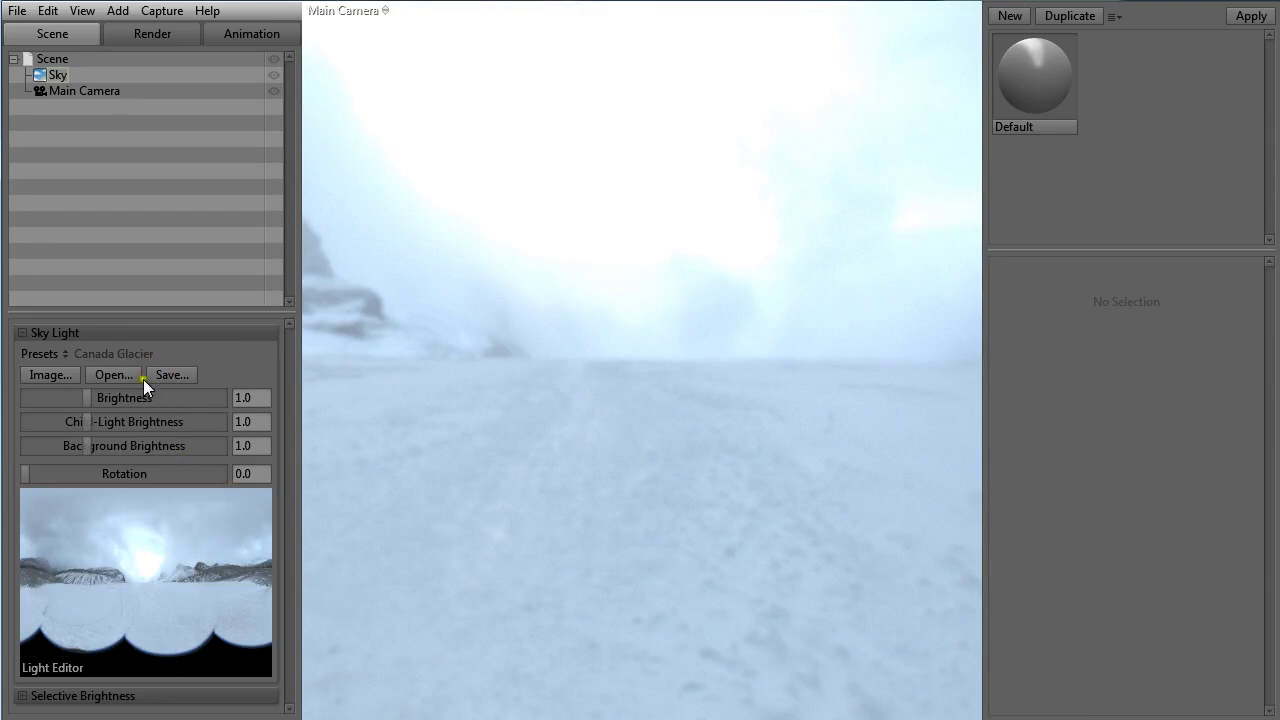
click(62, 353)
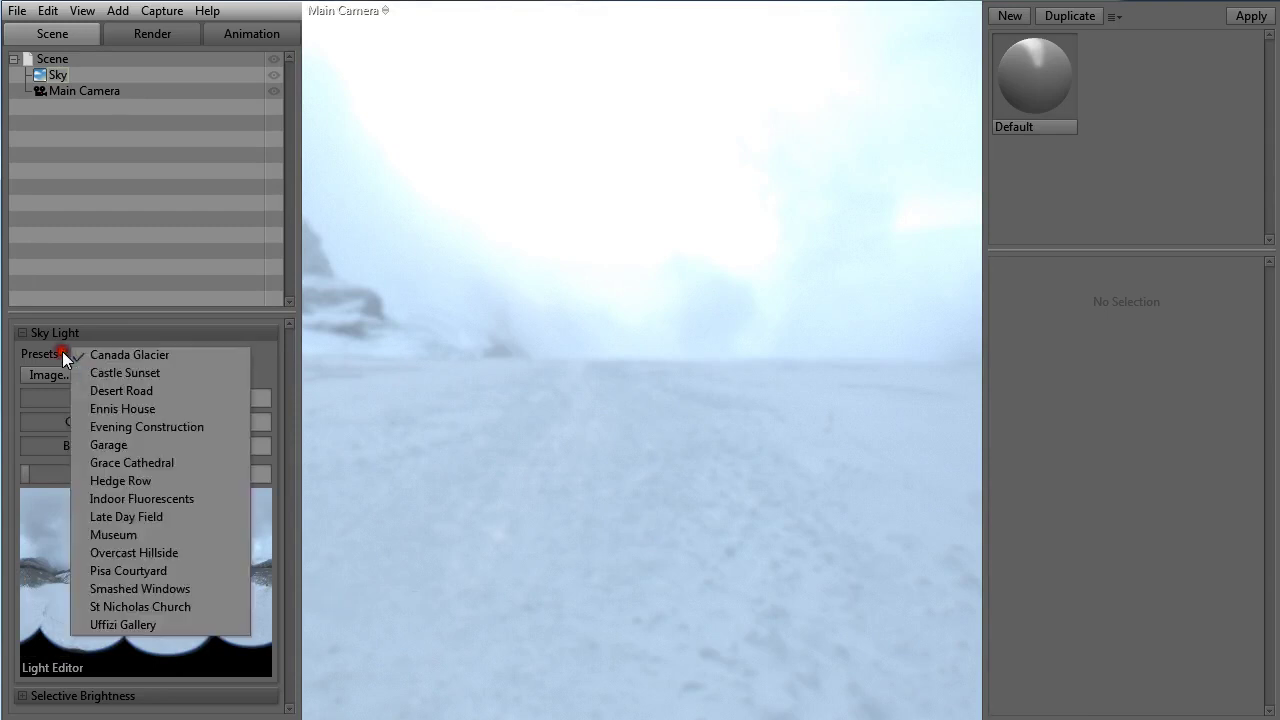
click(146, 532)
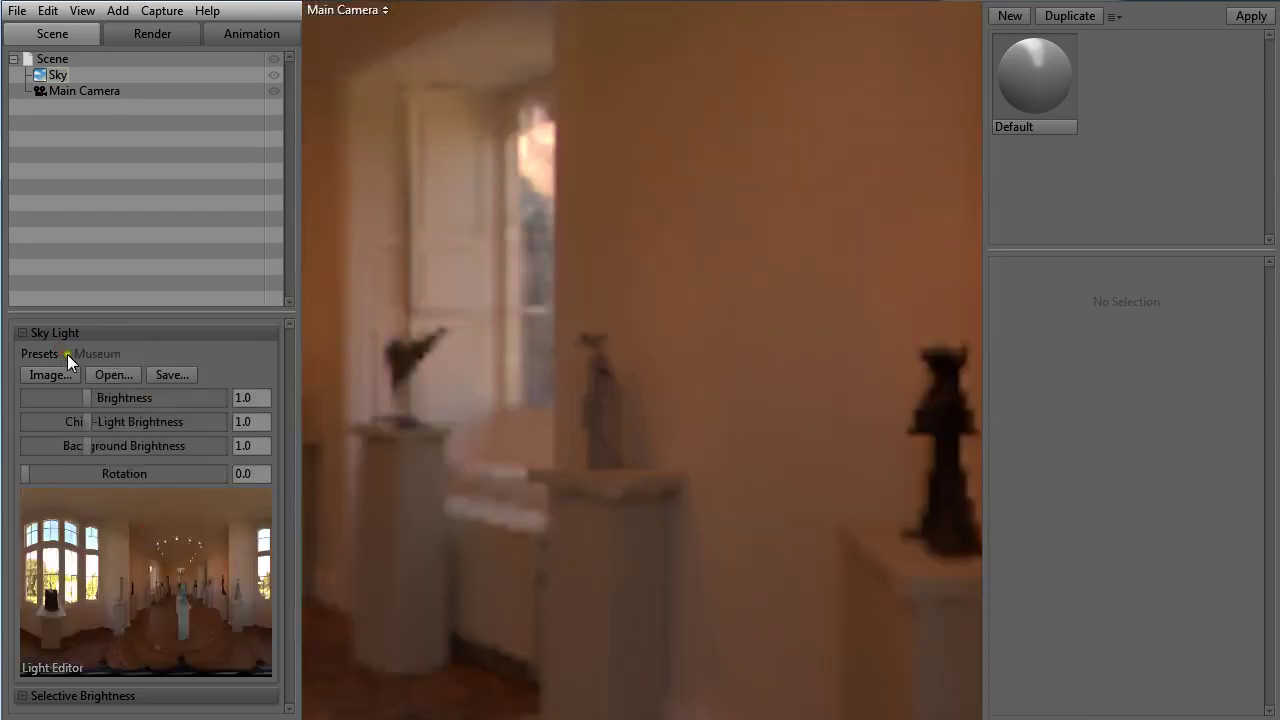
click(67, 354)
click(145, 569)
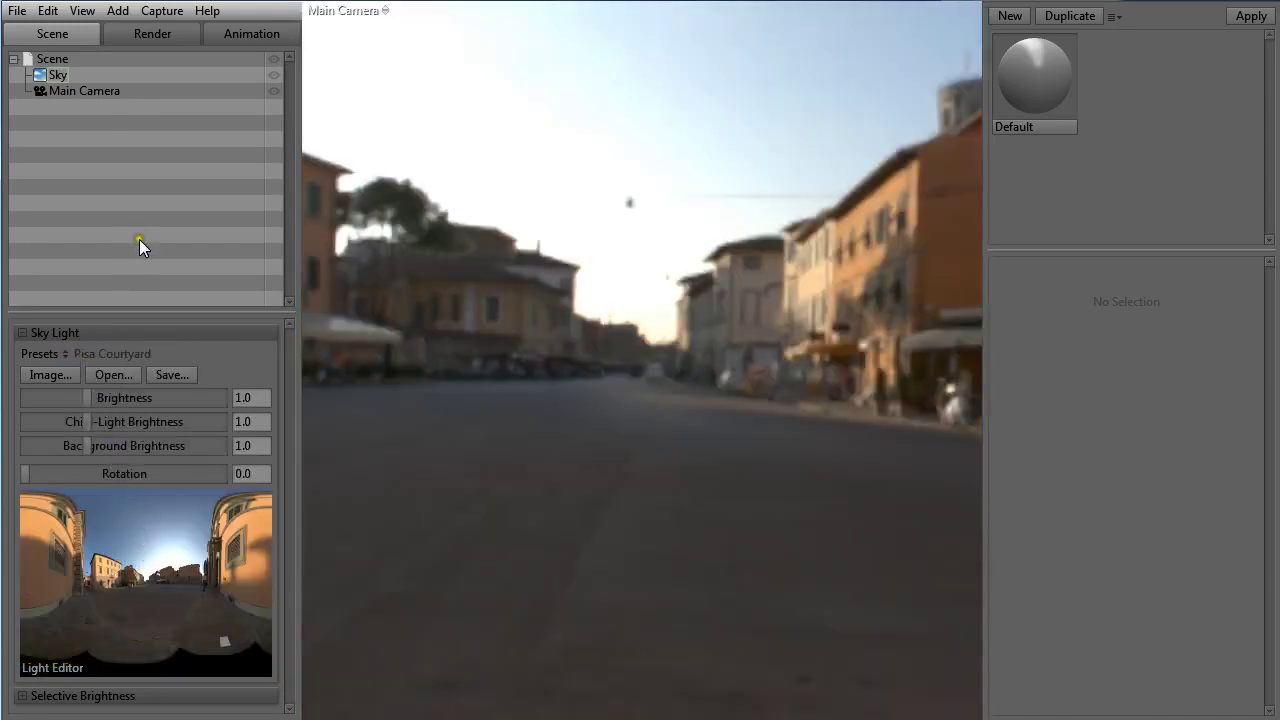
- Use Add > Mesh to load Robot_LP.obj from the Gameloft folder
click(24, 16)
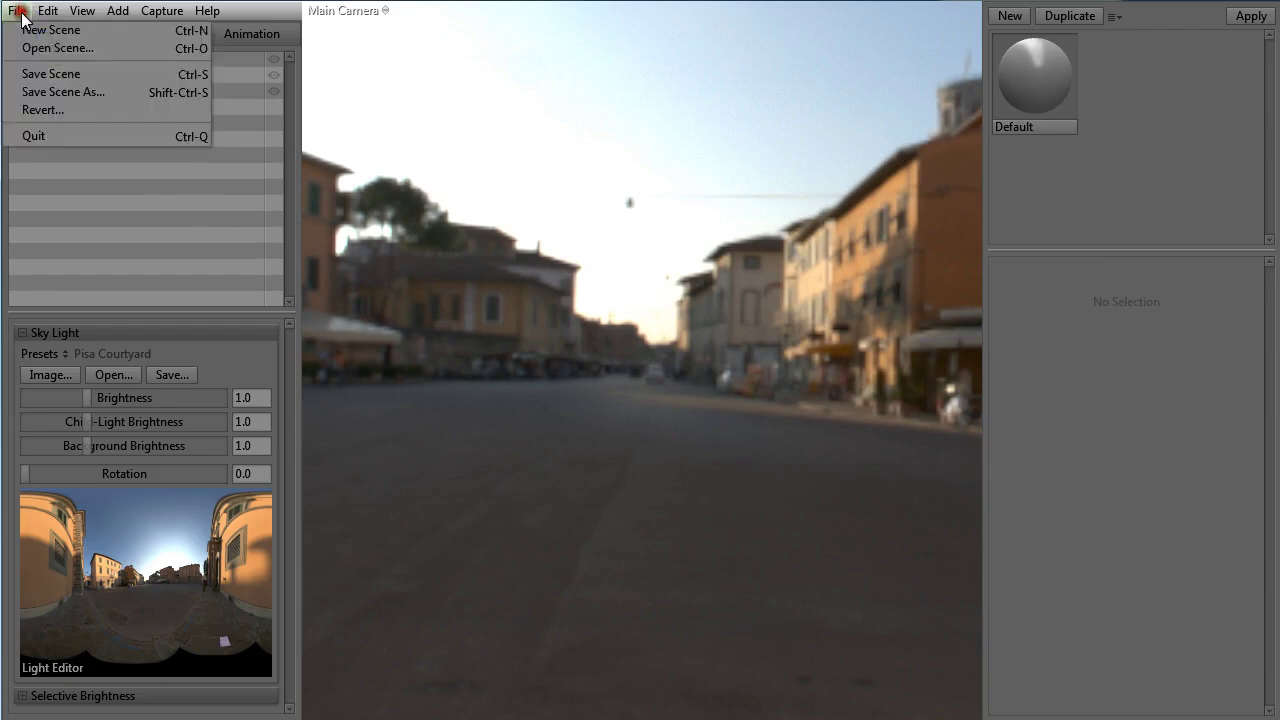
mouse_move(85, 14)
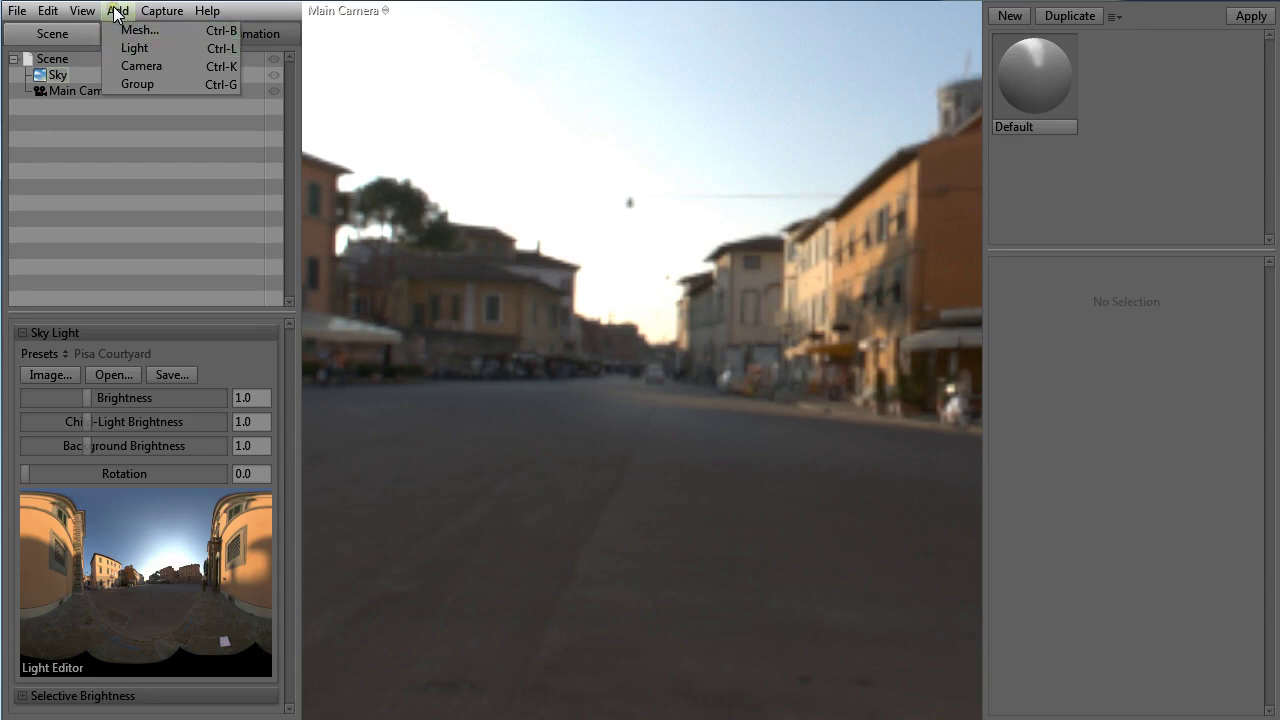
click(130, 30)
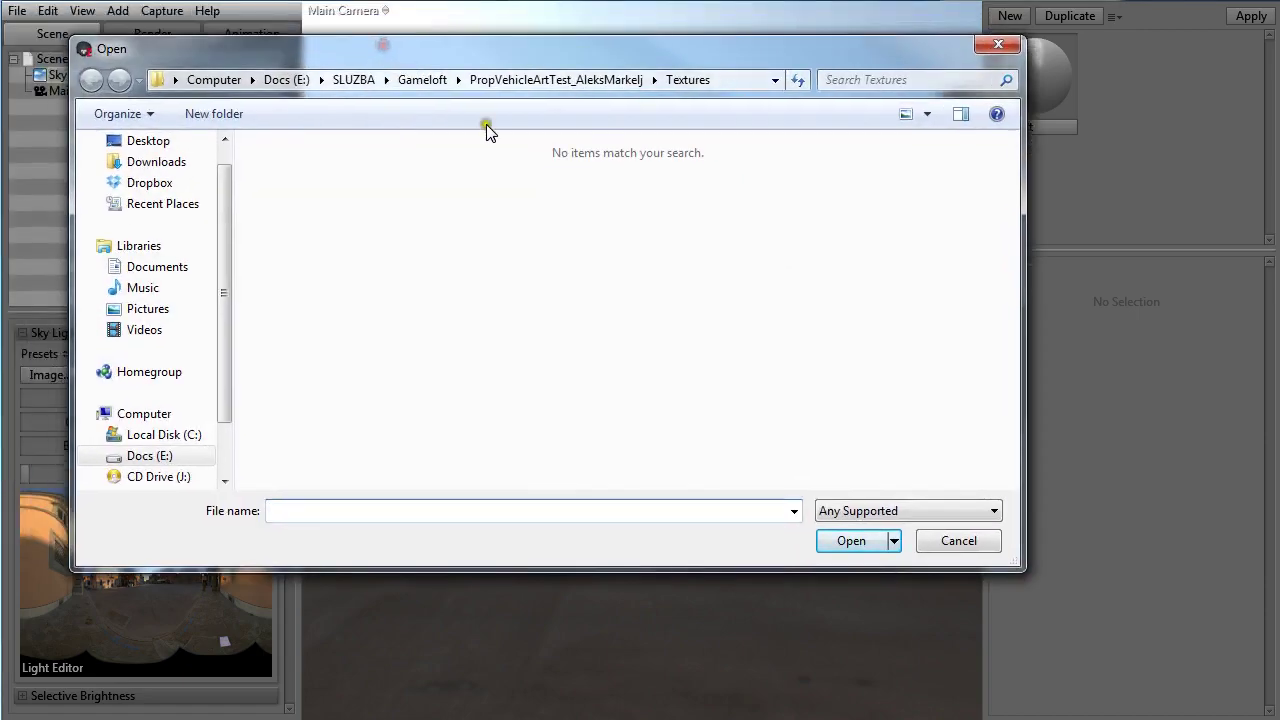
click(420, 82)
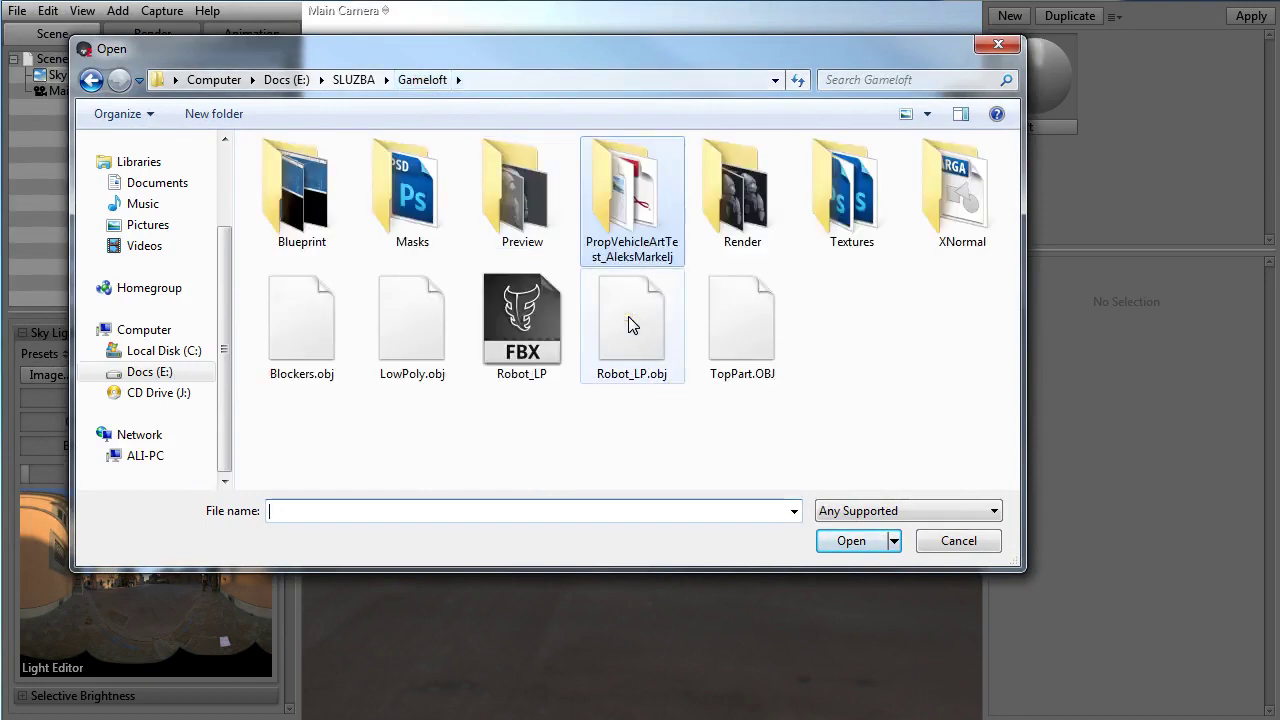
double_click(628, 321)
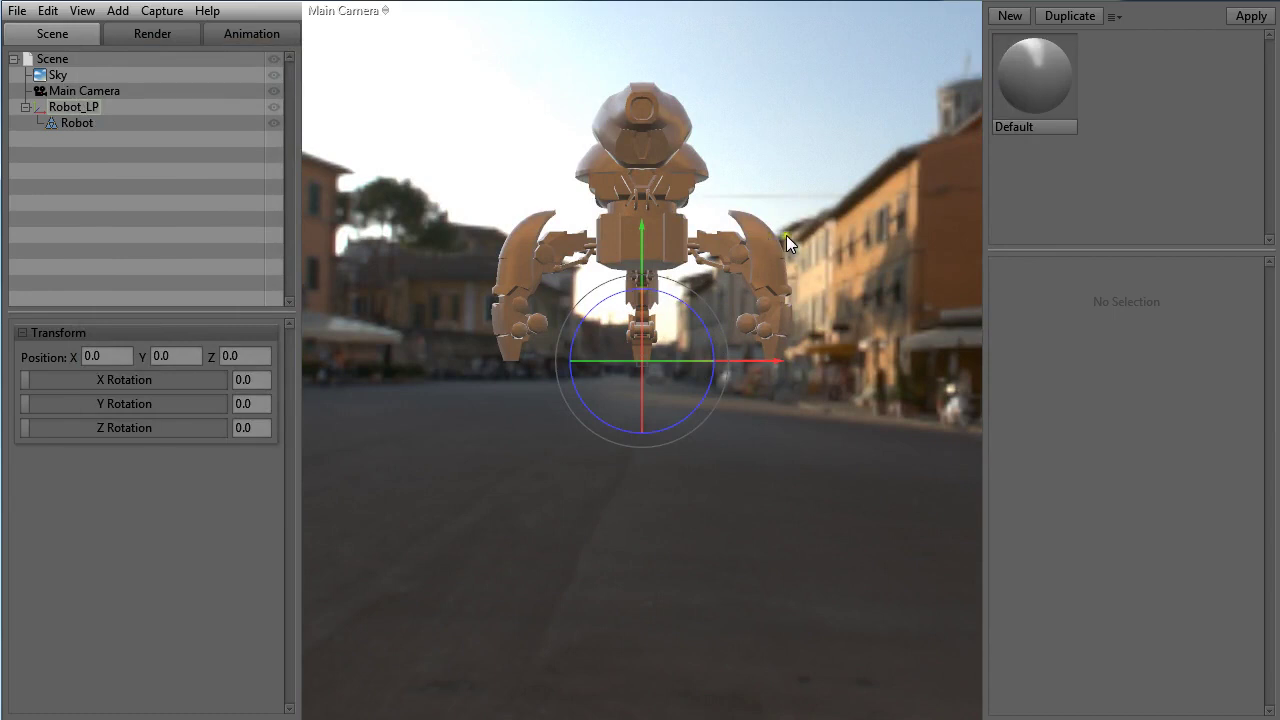
- After trial moves along X and a tilt on Z, reset the robot's transform and turn it 90°
drag(752, 361, 669, 390)
mouse_move(594, 350)
mouse_down()
mouse_move(612, 338)
mouse_move(589, 344)
mouse_up()
key(ctrl+z)
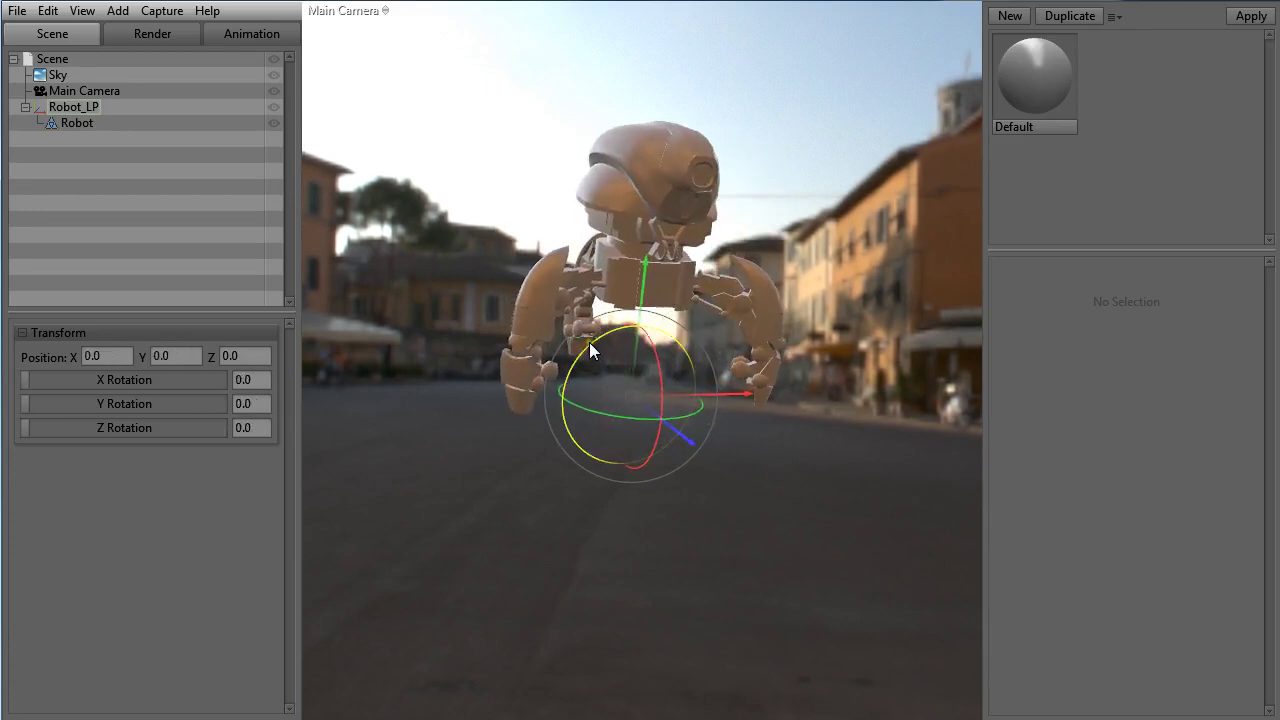
key(ctrl+z)
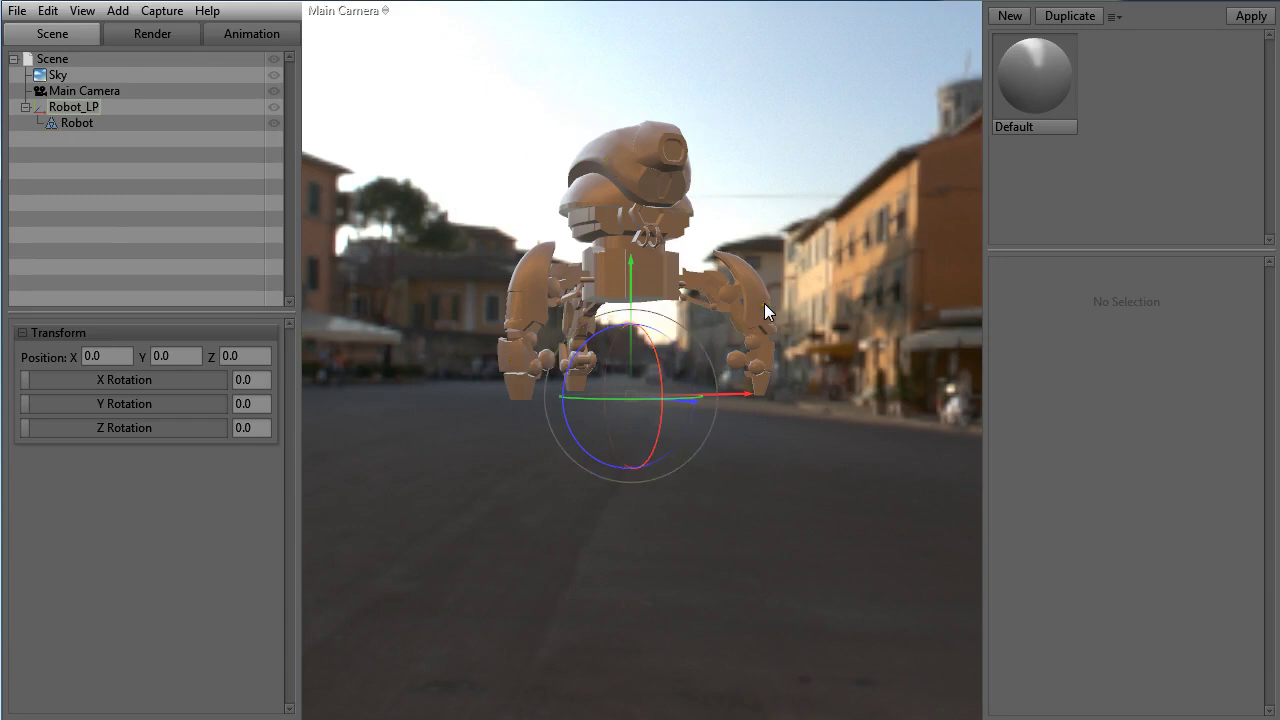
- Turn off Sky Background in the render settings and set the background colour to 464f59
click(158, 35)
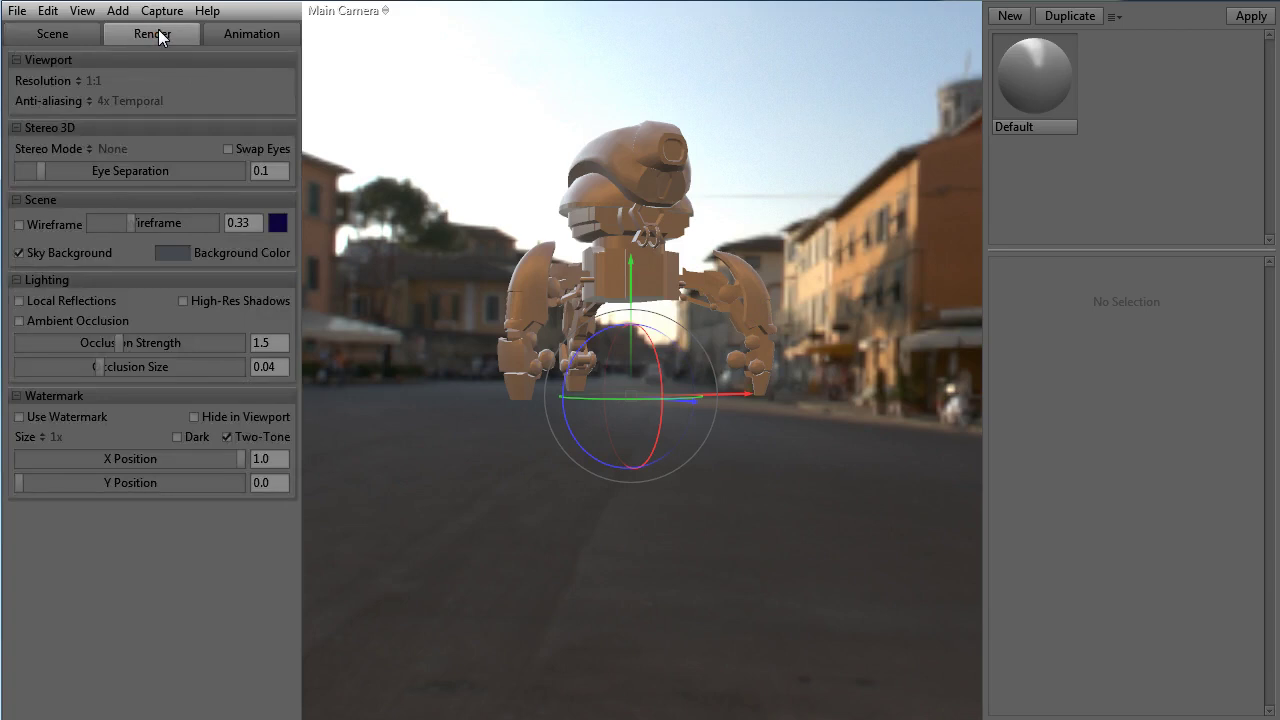
click(19, 254)
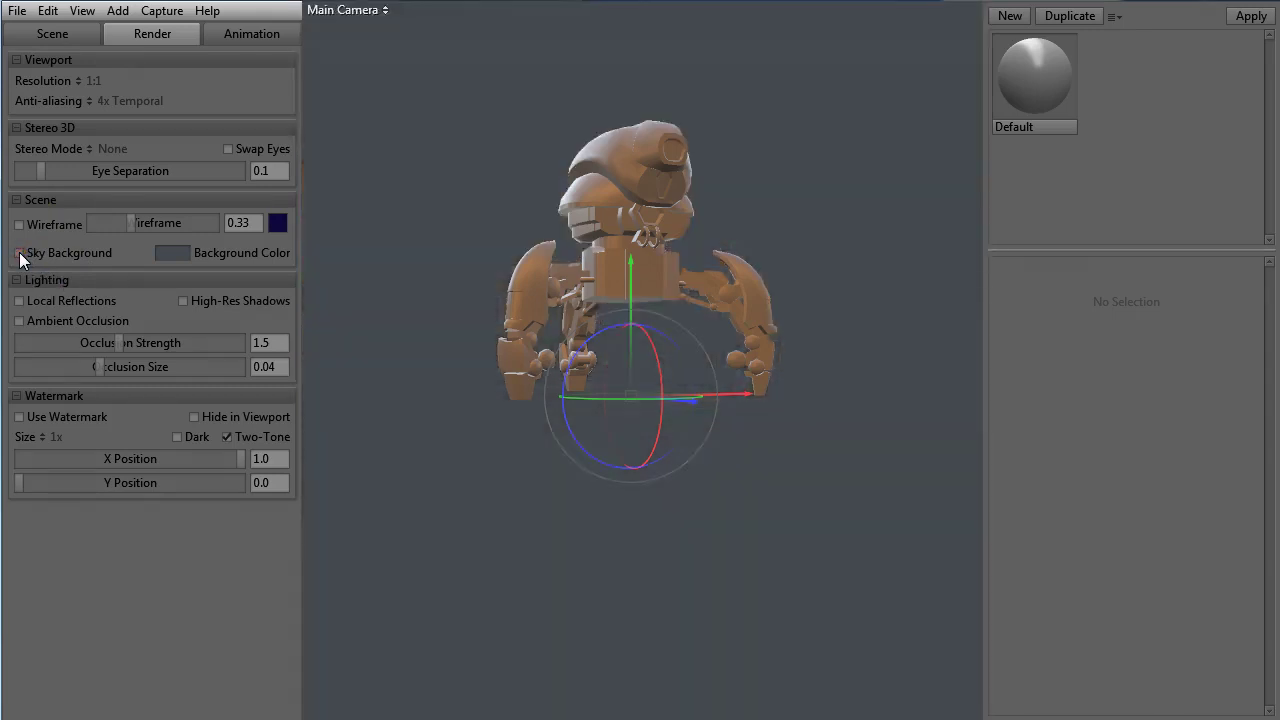
click(178, 253)
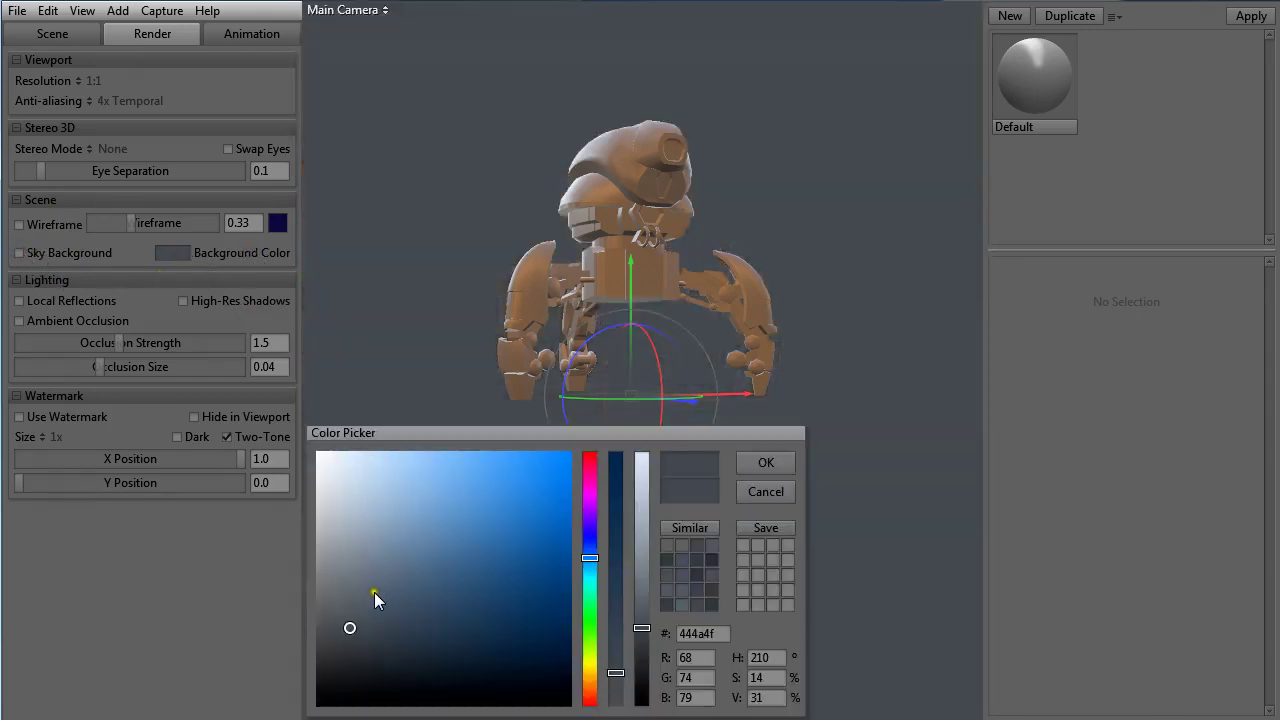
mouse_move(374, 592)
mouse_down()
mouse_move(347, 567)
mouse_move(373, 618)
mouse_move(355, 645)
mouse_up()
click(744, 466)
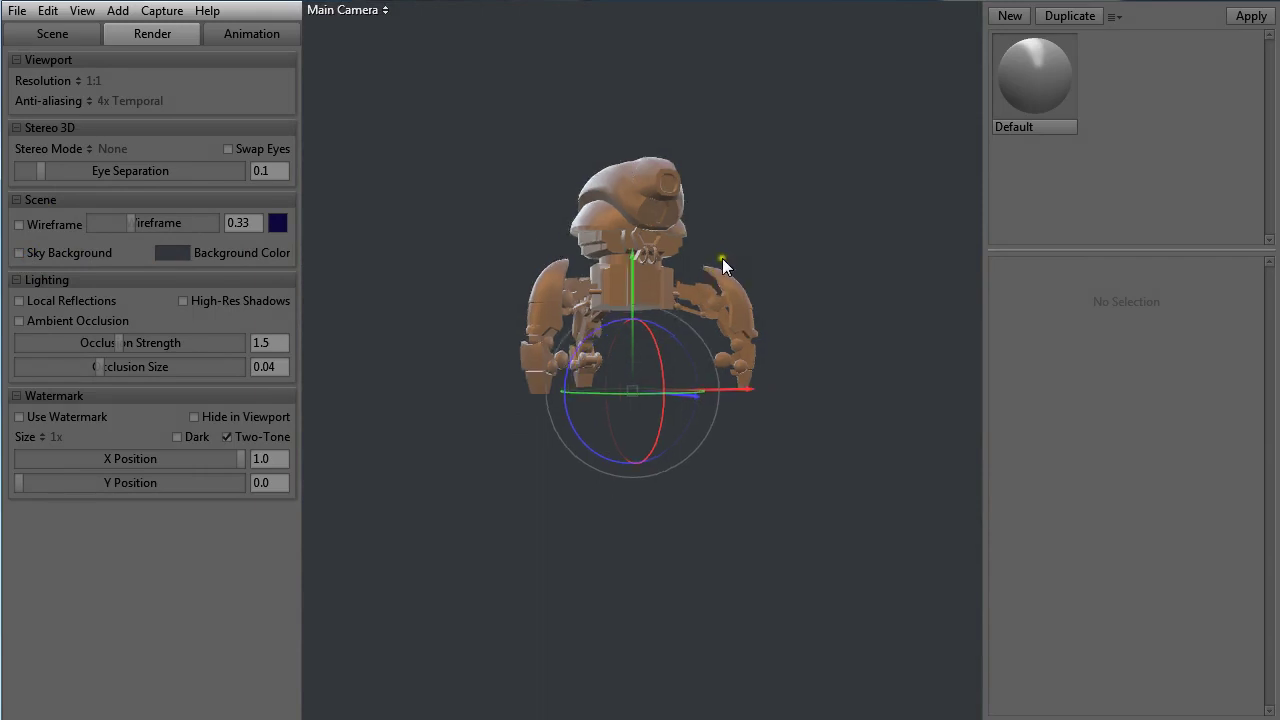
- Zoom, orbit and pan to a higher three-quarter view while rotating the sky light around the robot
scroll(720, 258, up, 2)
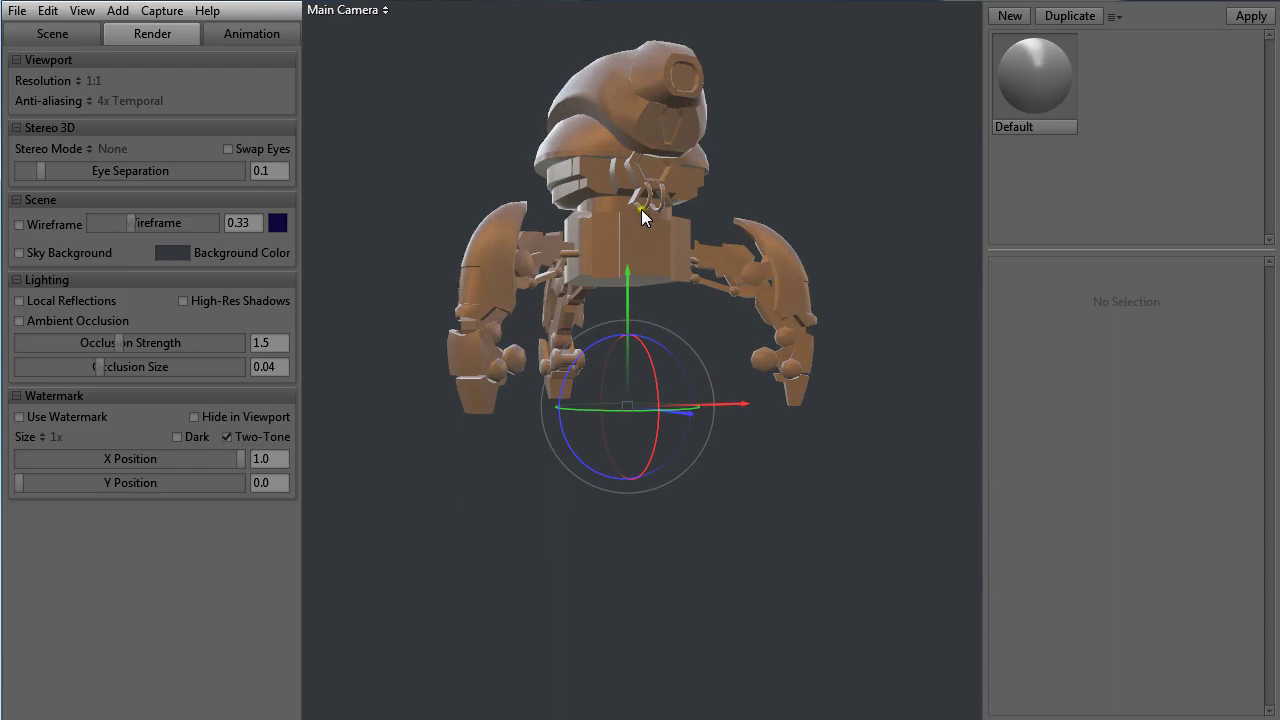
scroll(641, 209, down, 2)
scroll(673, 214, up, 4)
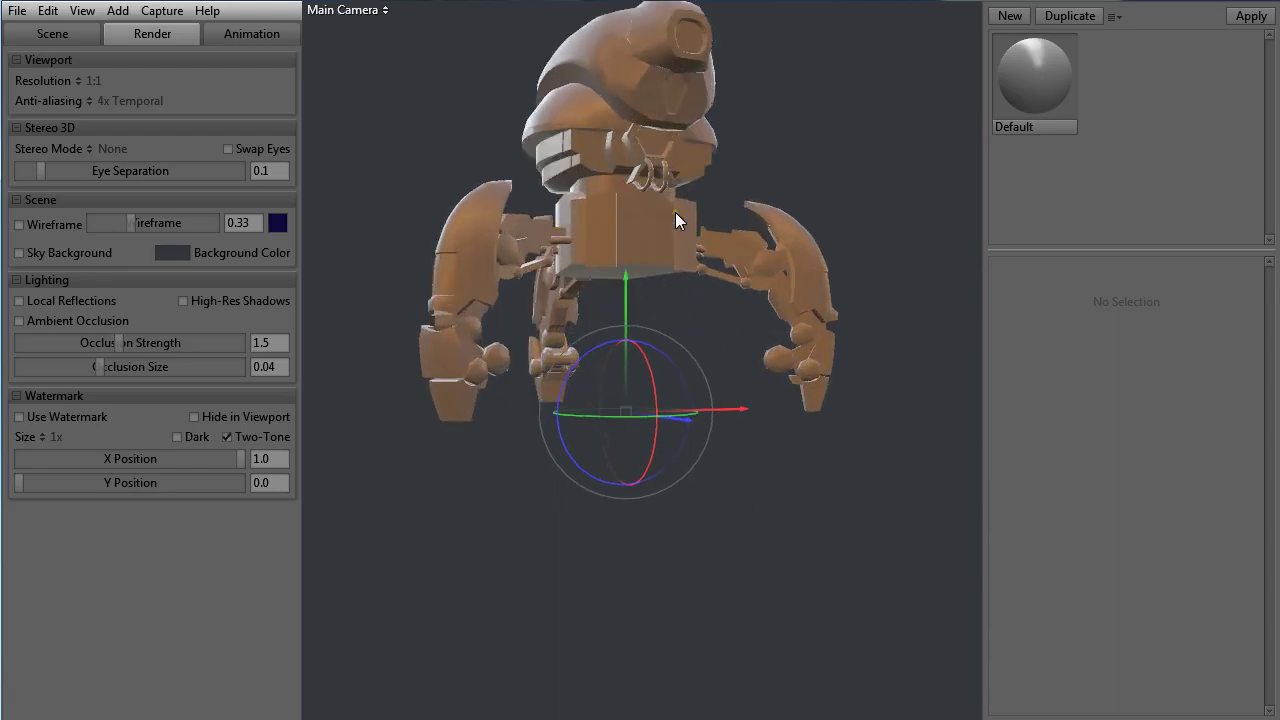
drag(631, 217, 608, 200)
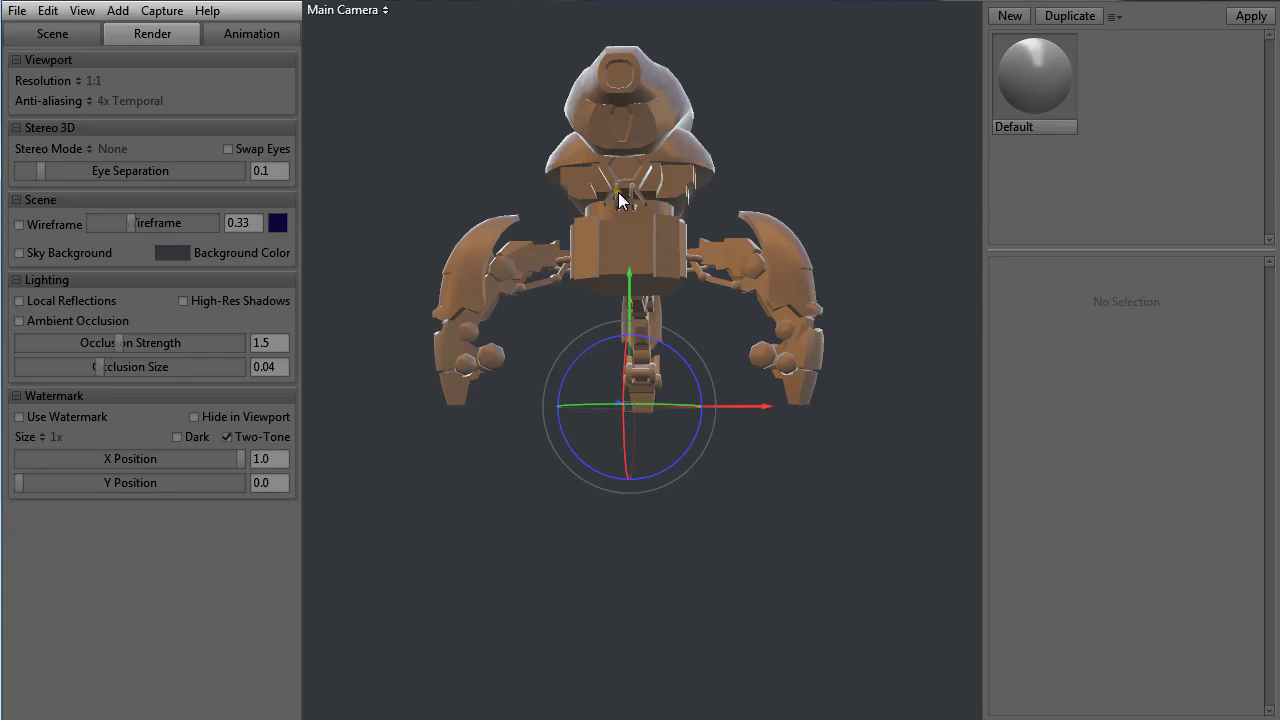
middle_drag(621, 200, 651, 314)
drag(653, 297, 614, 262)
middle_drag(614, 262, 596, 222)
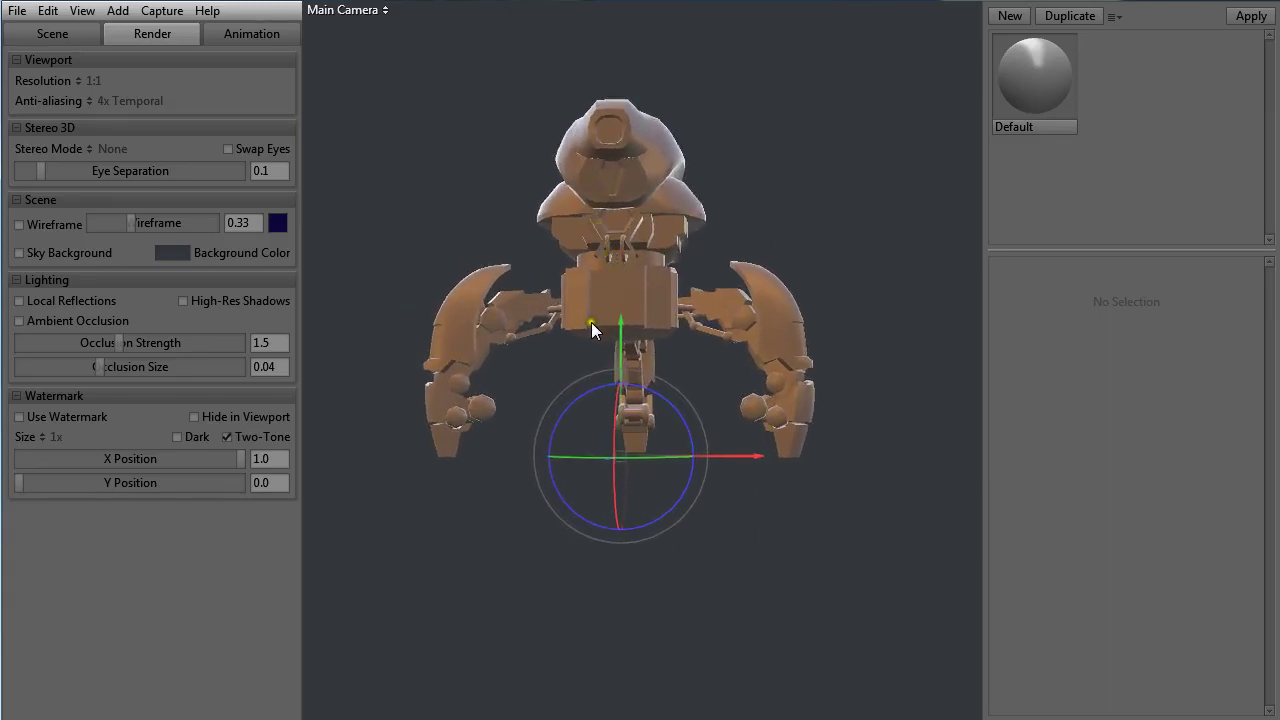
mouse_move(591, 322)
shift+mouse_down()
mouse_move(563, 306)
mouse_move(735, 298)
mouse_move(491, 294)
mouse_move(686, 277)
mouse_move(568, 281)
mouse_move(583, 276)
mouse_move(614, 290)
mouse_move(757, 286)
mouse_move(581, 290)
mouse_move(703, 280)
mouse_move(578, 280)
mouse_move(640, 274)
mouse_move(606, 276)
shift+mouse_up()
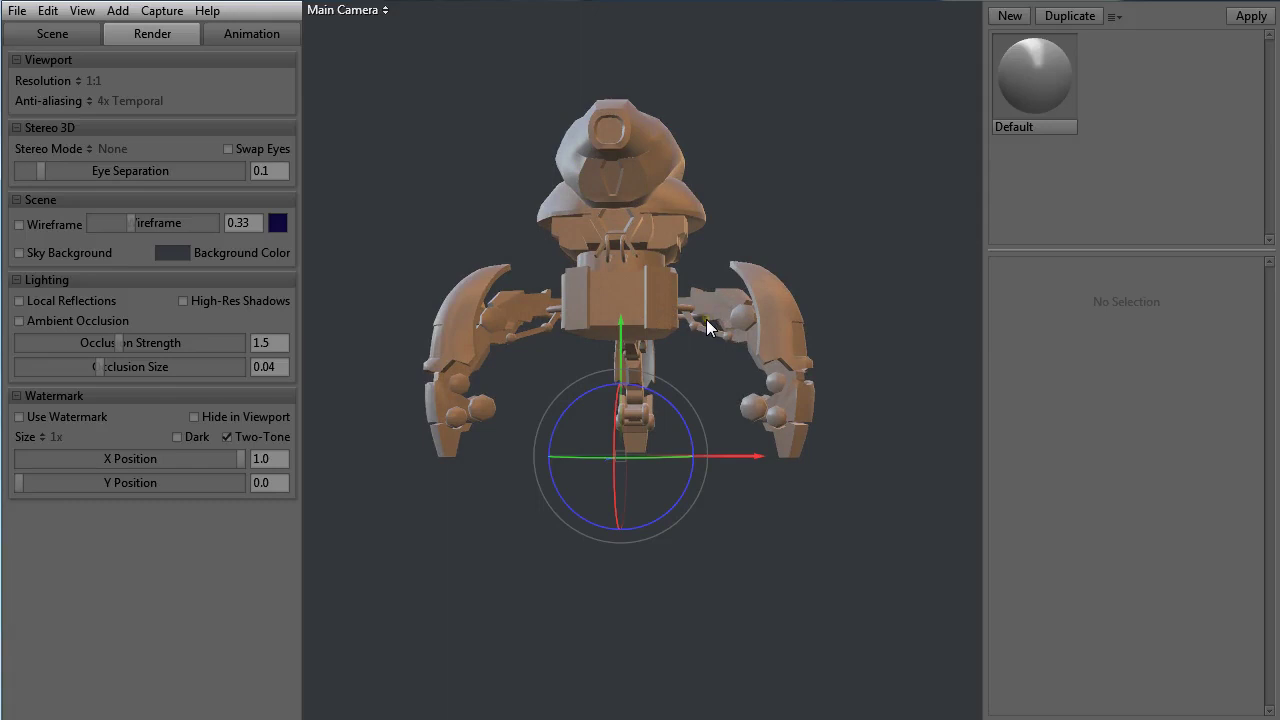
drag(632, 251, 605, 265)
scroll(626, 293, up, 3)
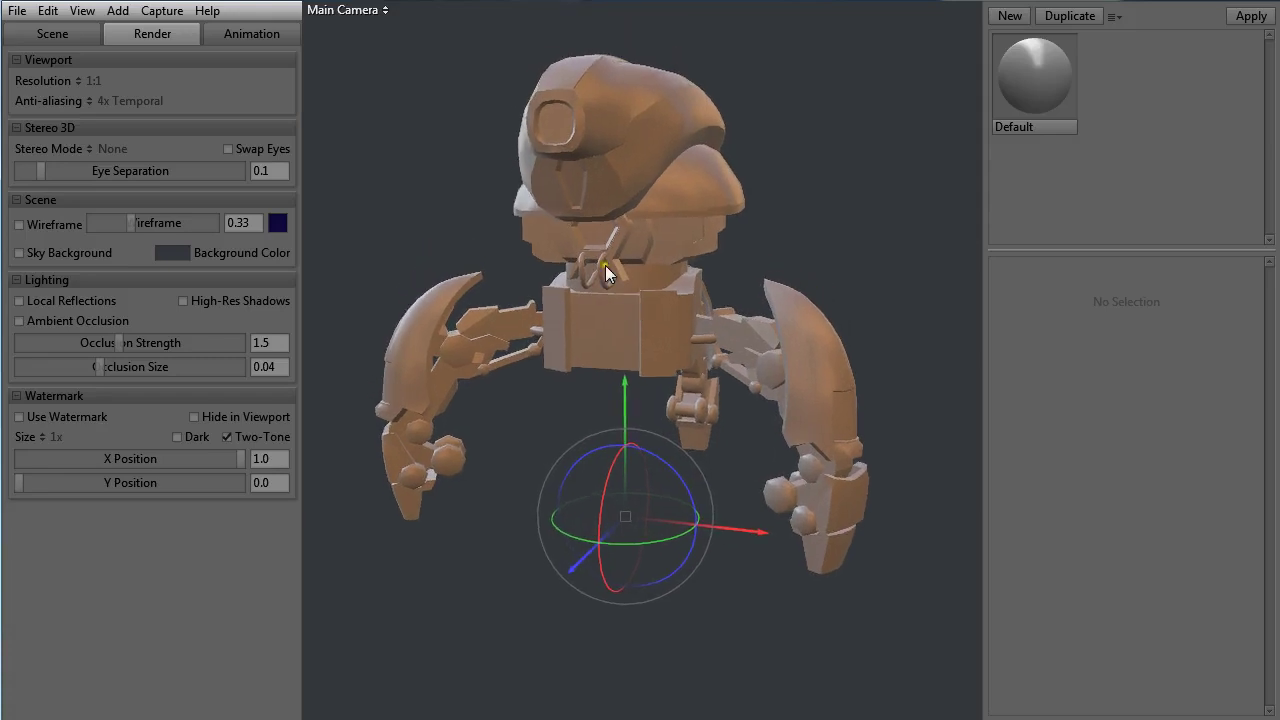
click(383, 12)
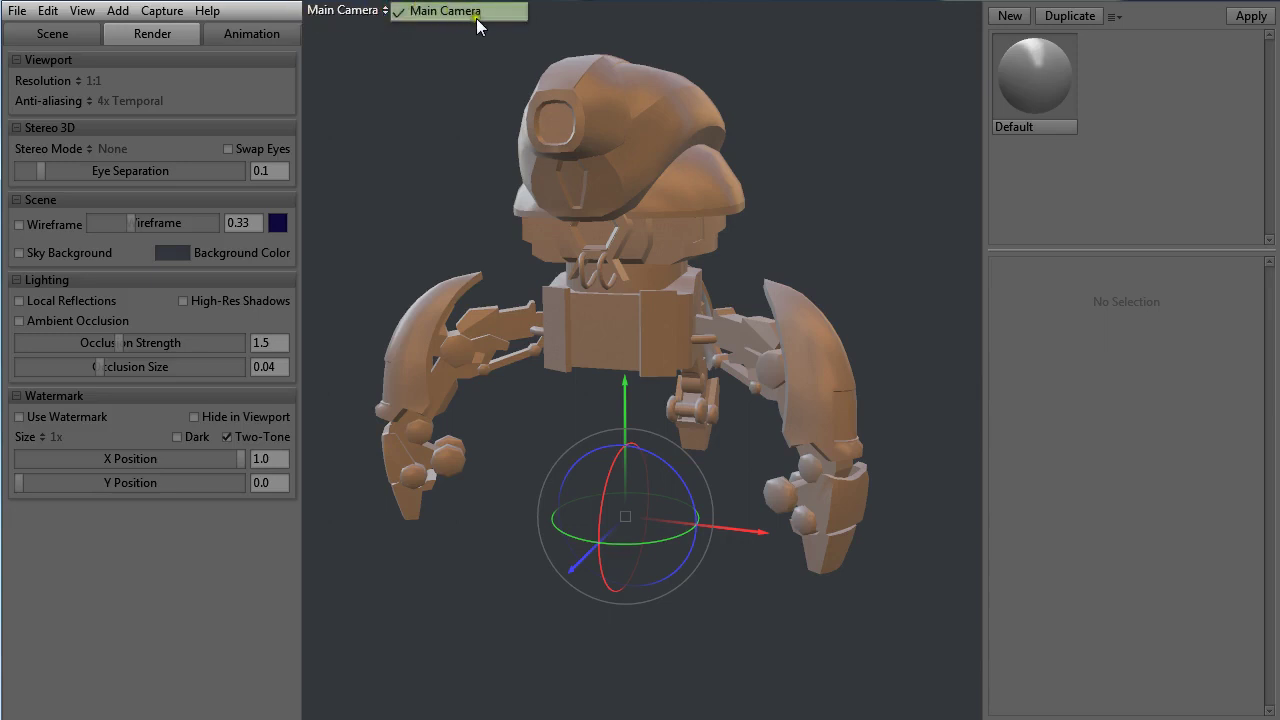
click(366, 12)
click(75, 36)
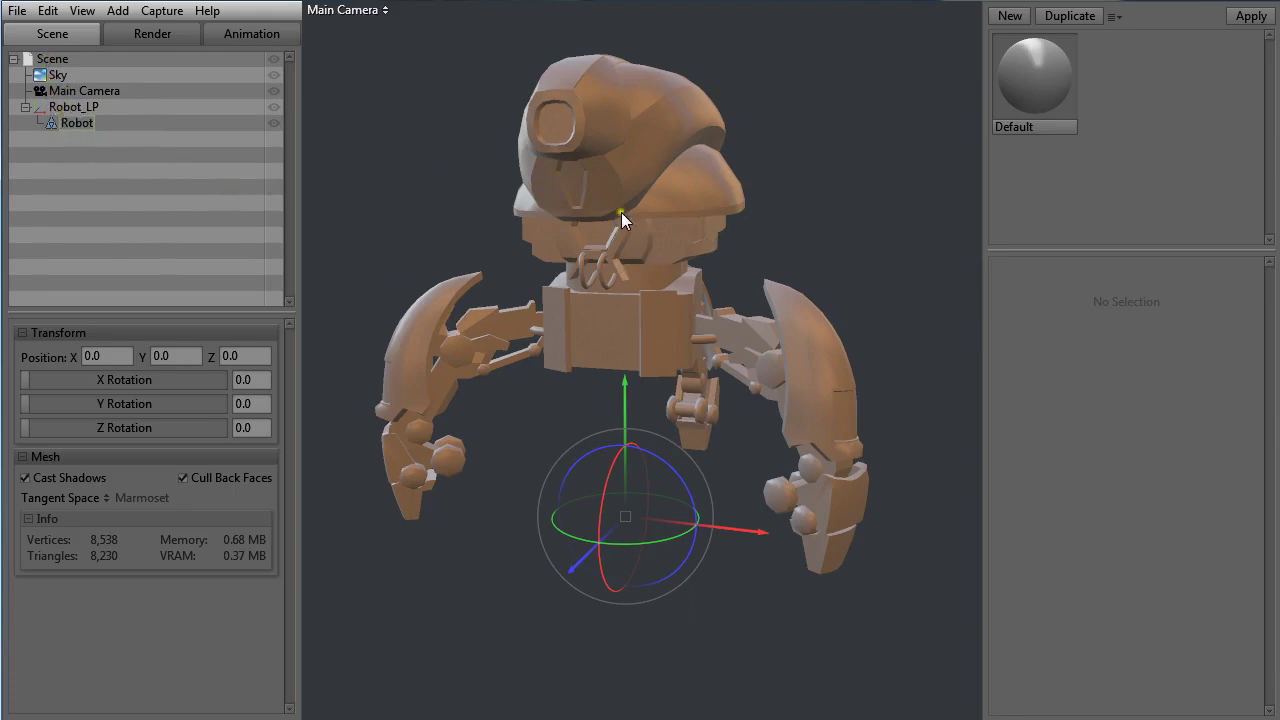
- Show the Default material's properties and add the Gold preset material
click(1029, 76)
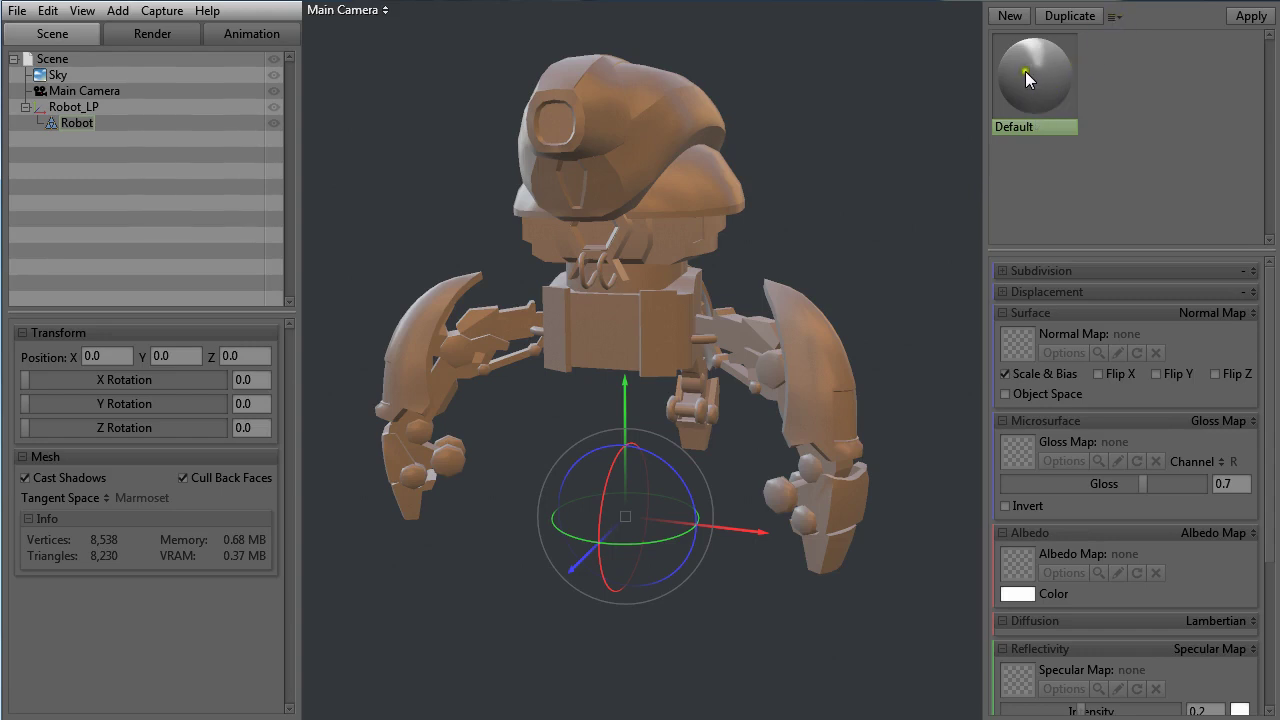
click(1114, 16)
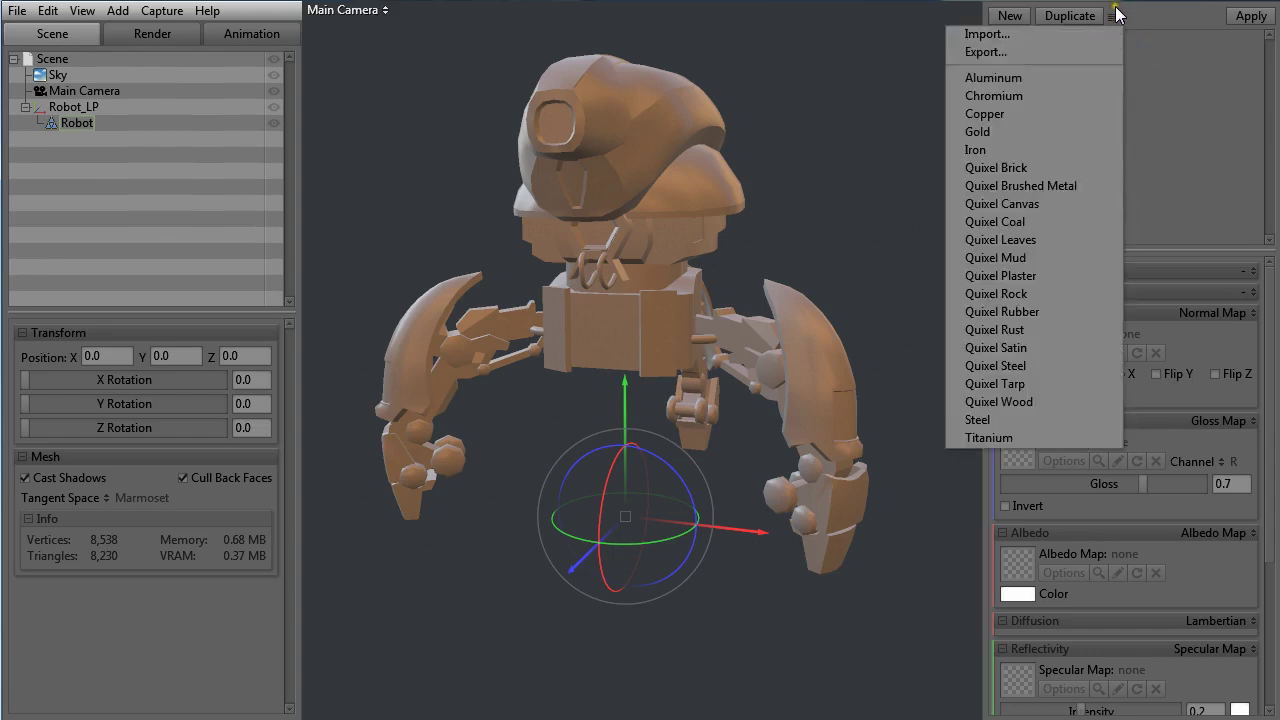
click(1156, 72)
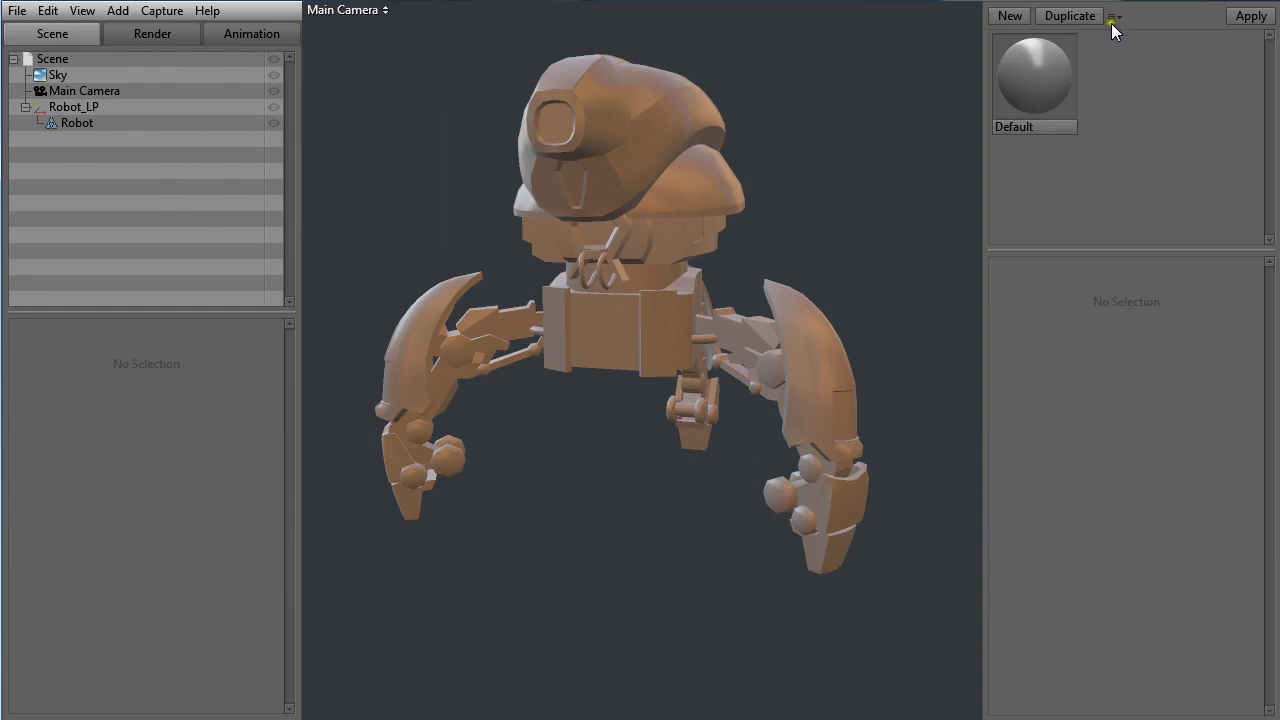
click(1114, 16)
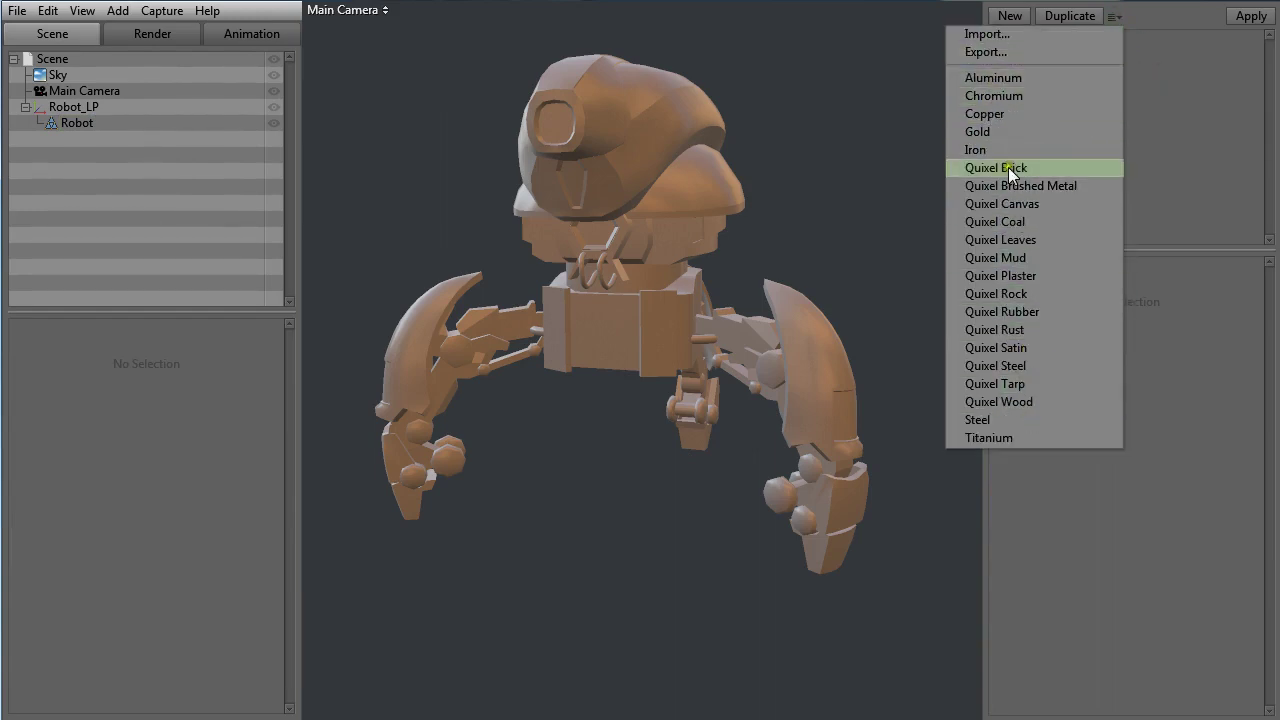
click(990, 131)
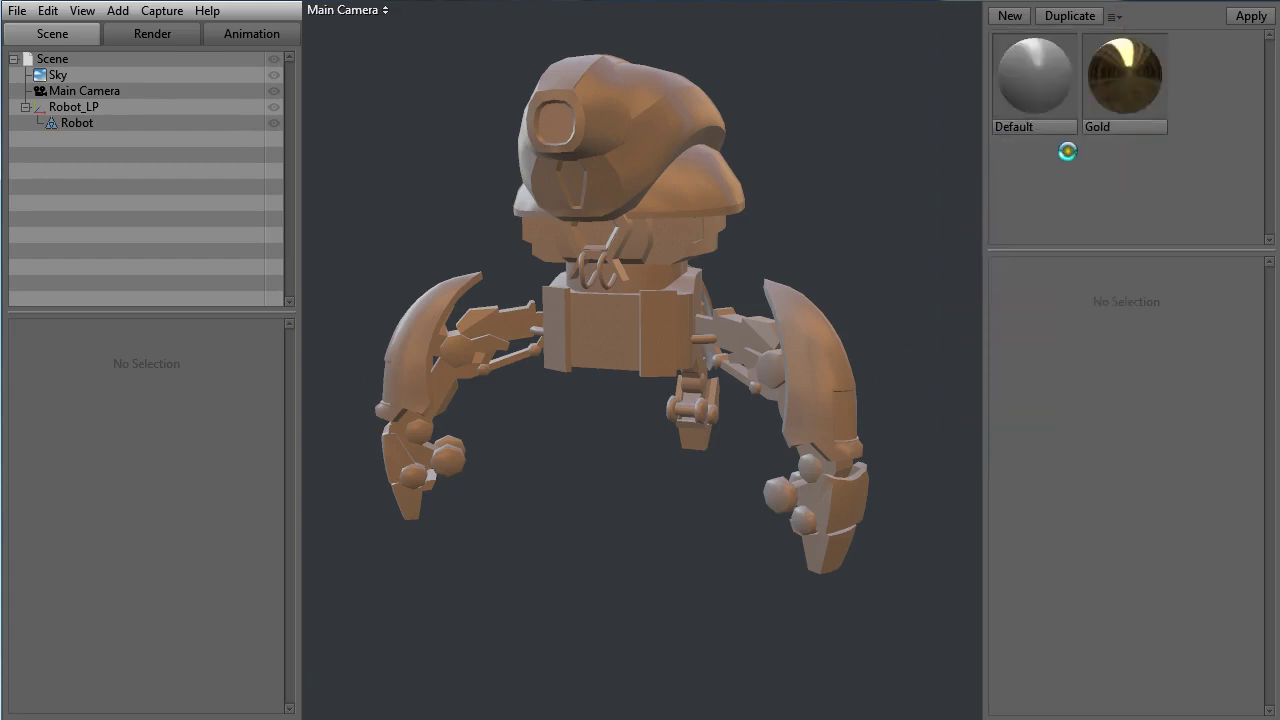
- Inspect the Gold material, then delete it so only Default remains
click(1132, 97)
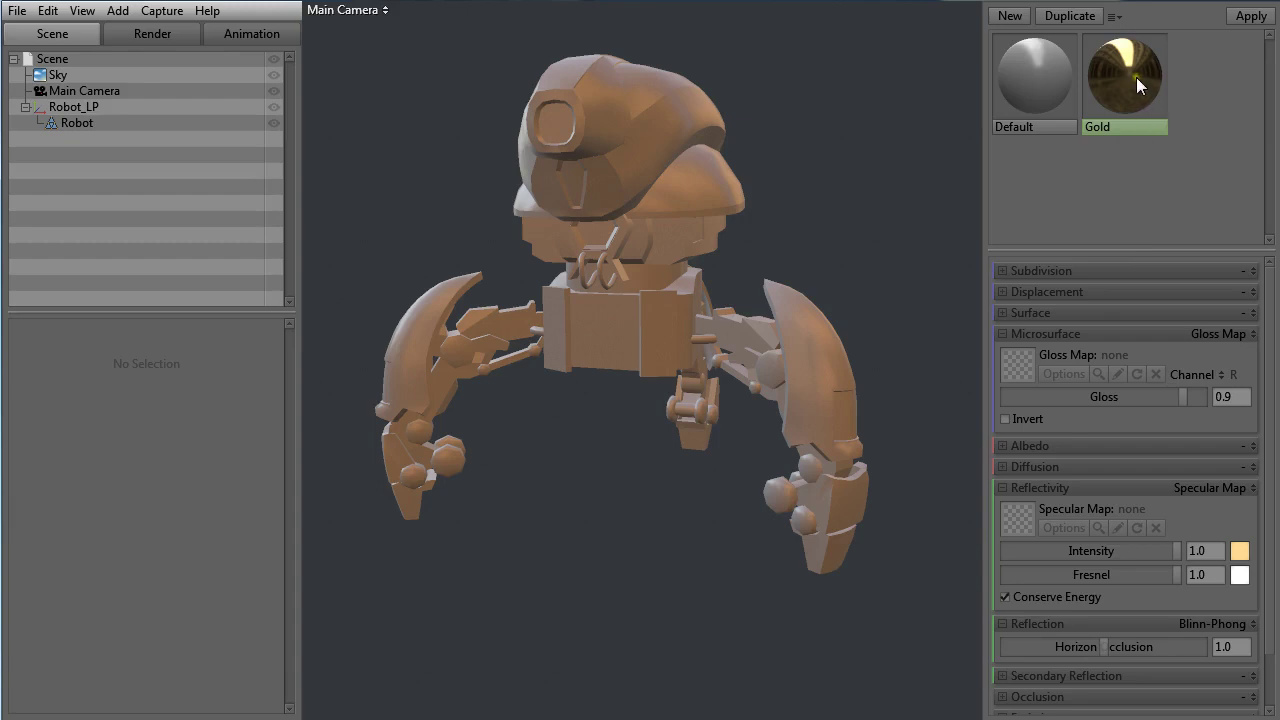
drag(1136, 77, 1139, 80)
click(1043, 68)
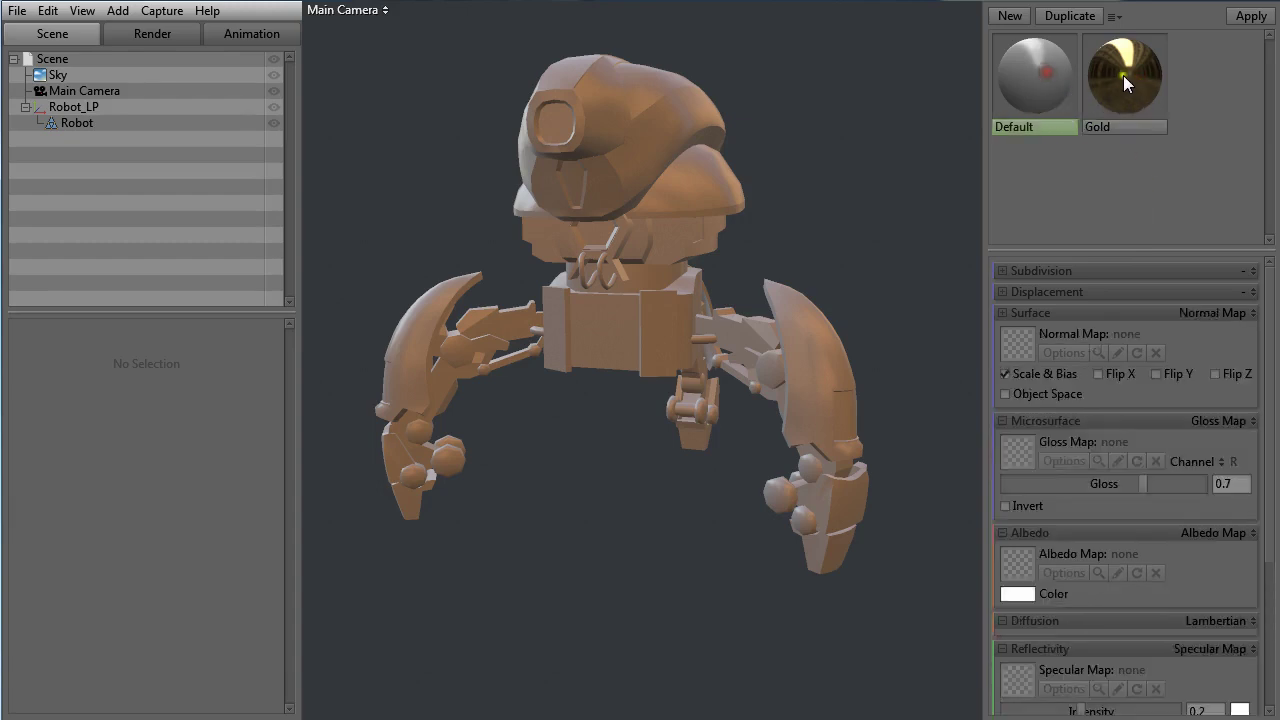
click(1123, 75)
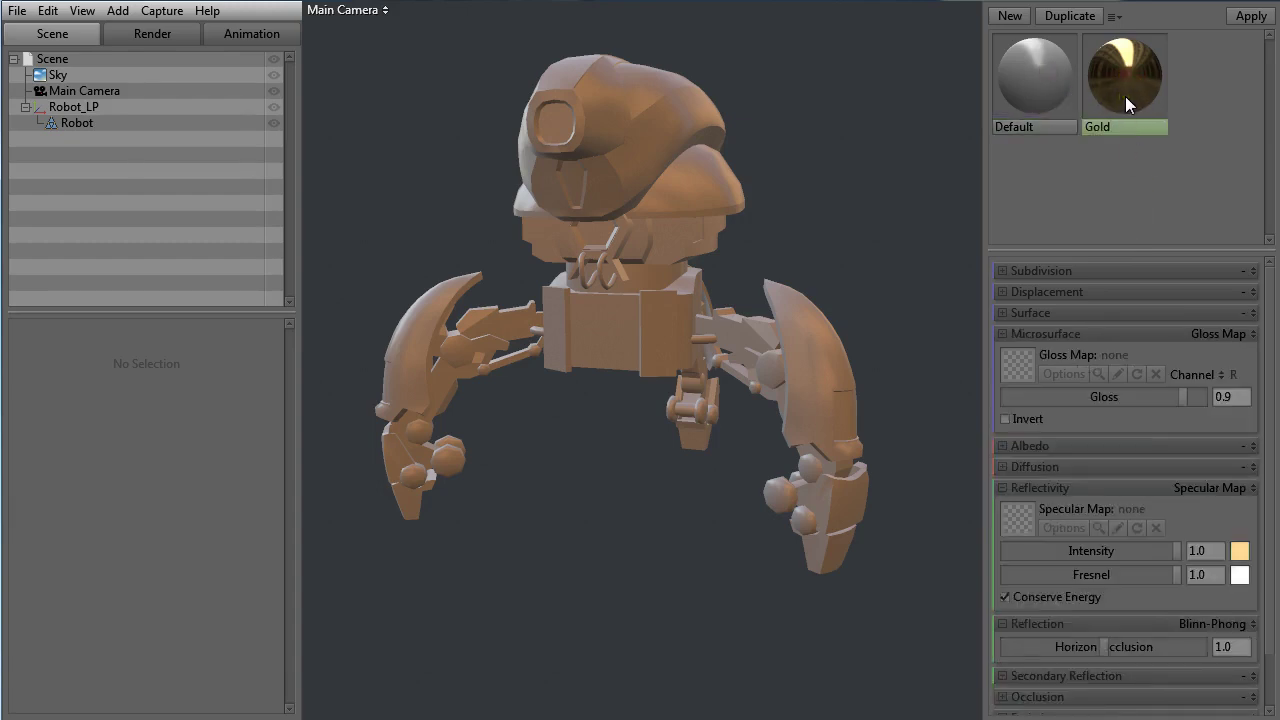
key(Delete)
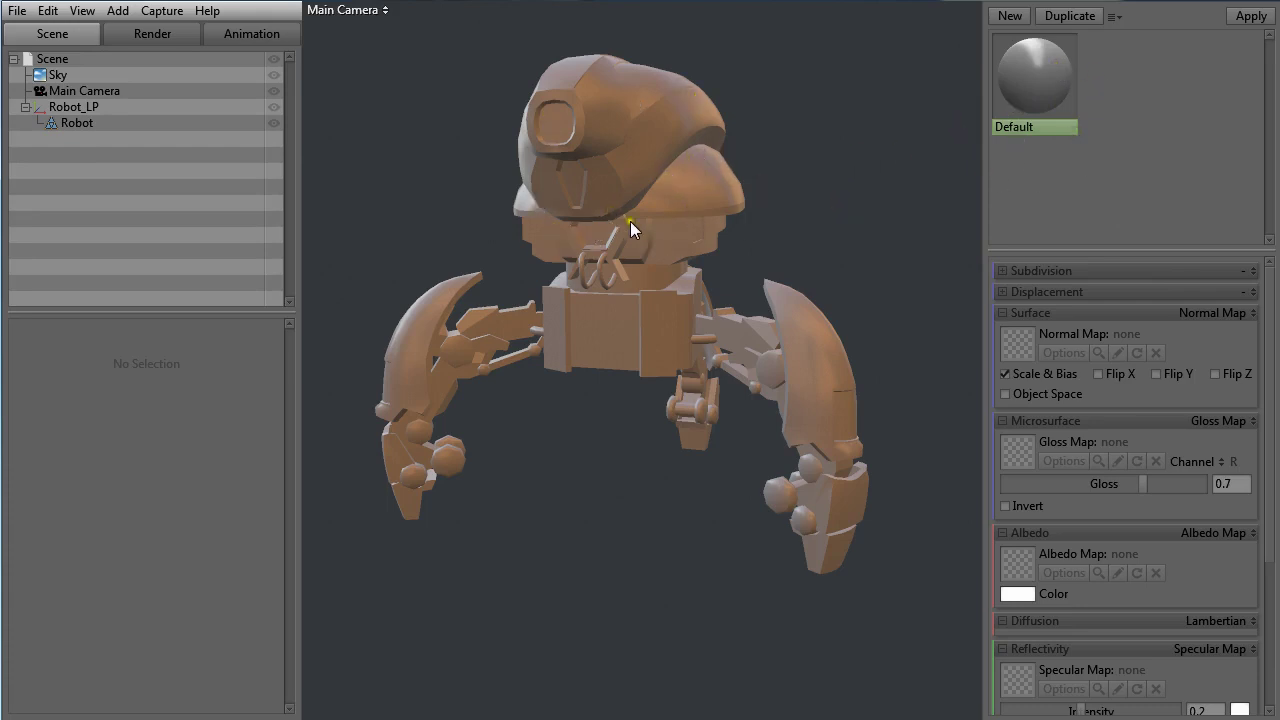
- Load Robot_NormalMap.tga from Textures > Final into the robot's Normal Map slot and confirm its options
click(591, 224)
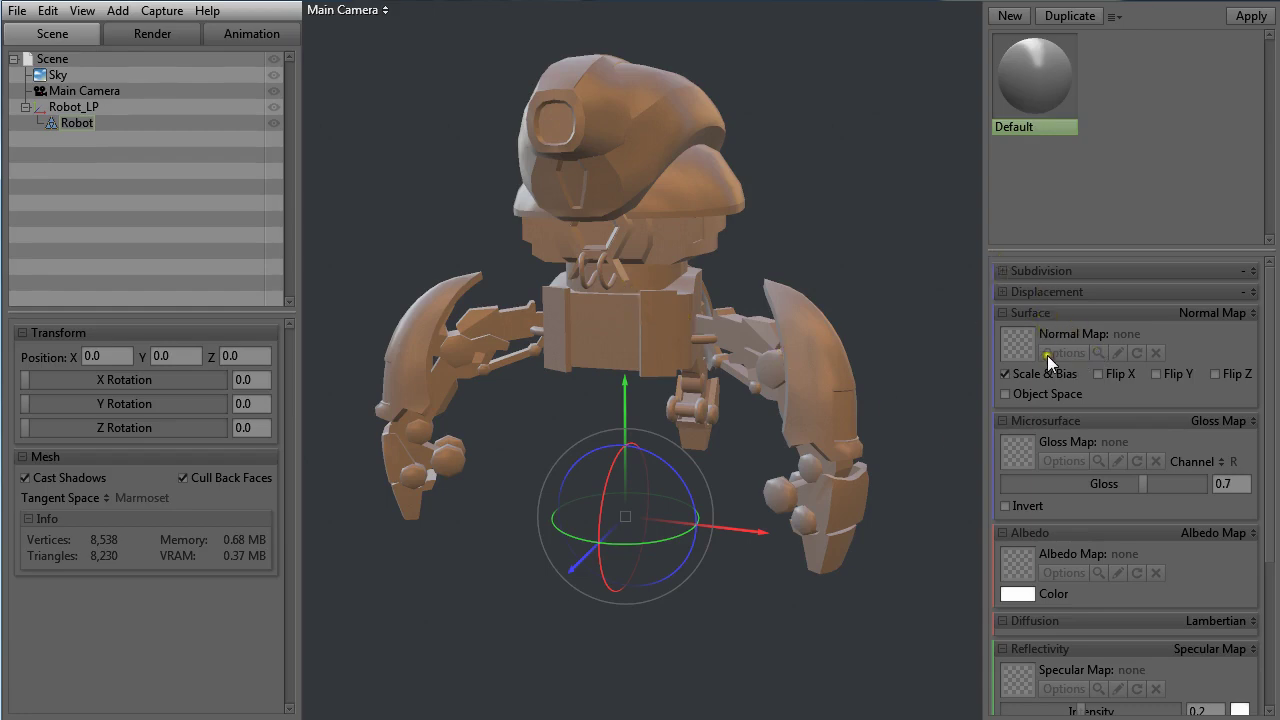
click(1018, 340)
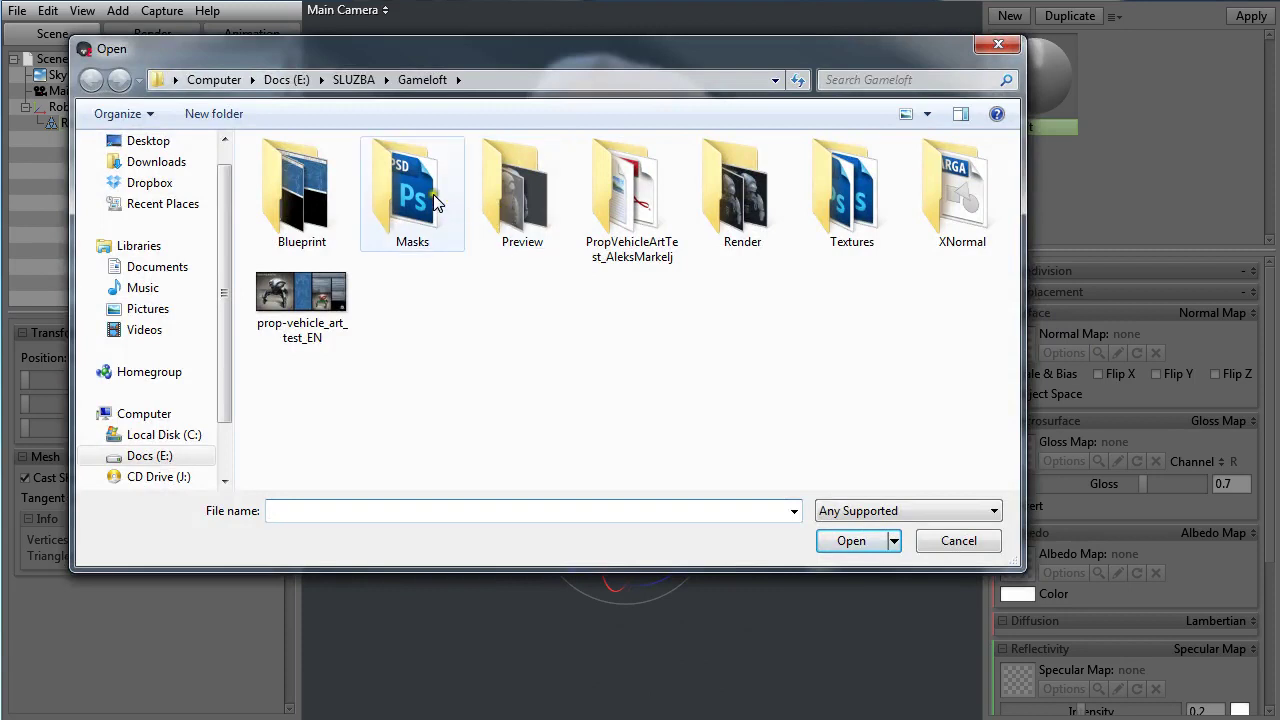
double_click(850, 198)
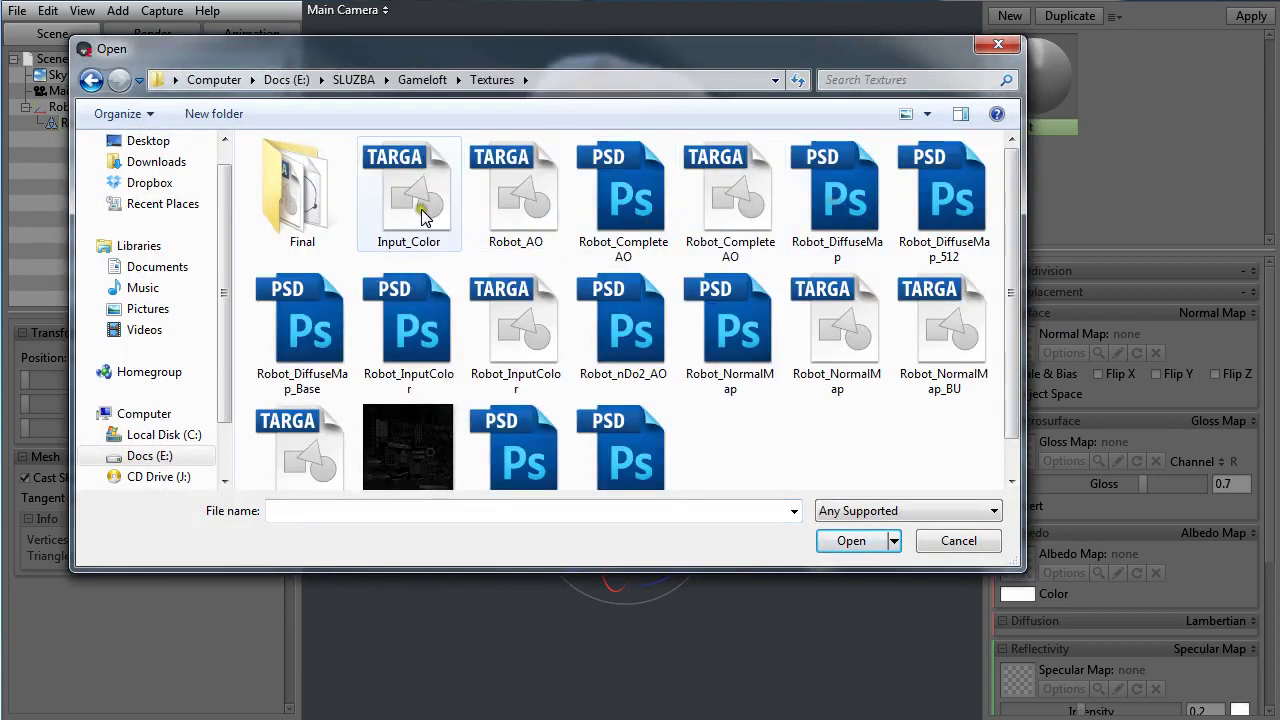
double_click(312, 205)
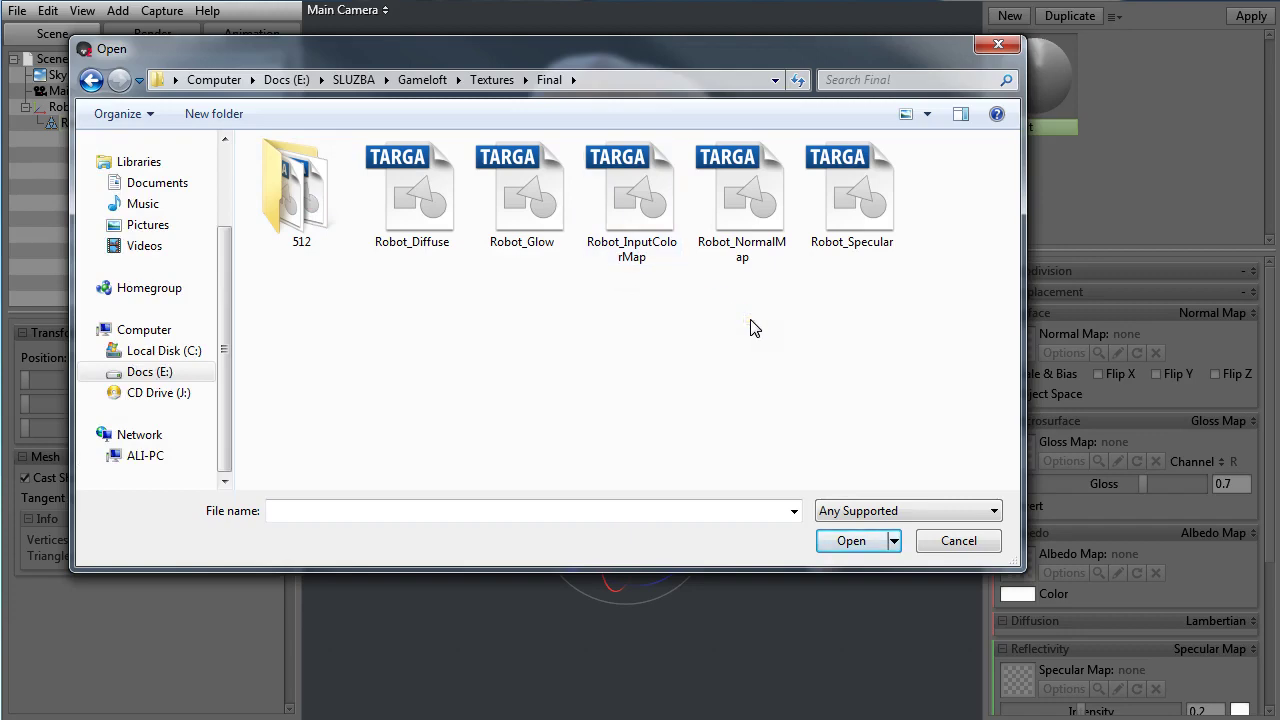
double_click(742, 204)
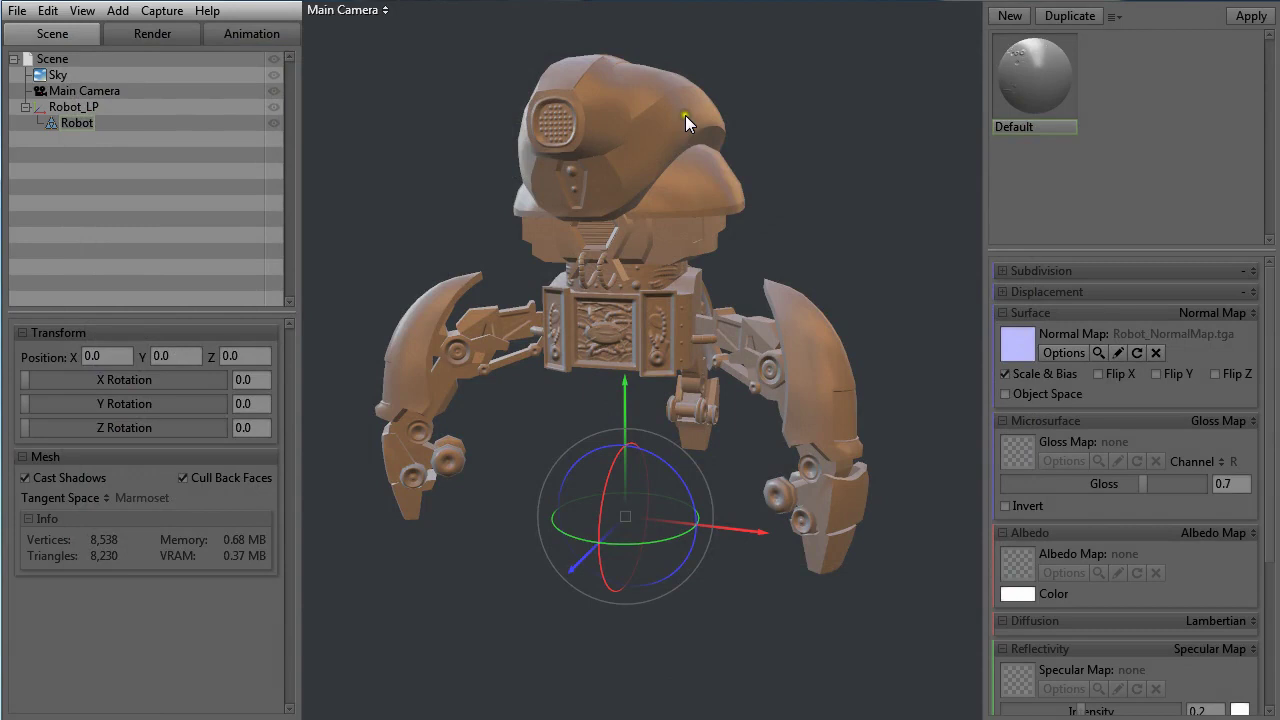
click(1065, 353)
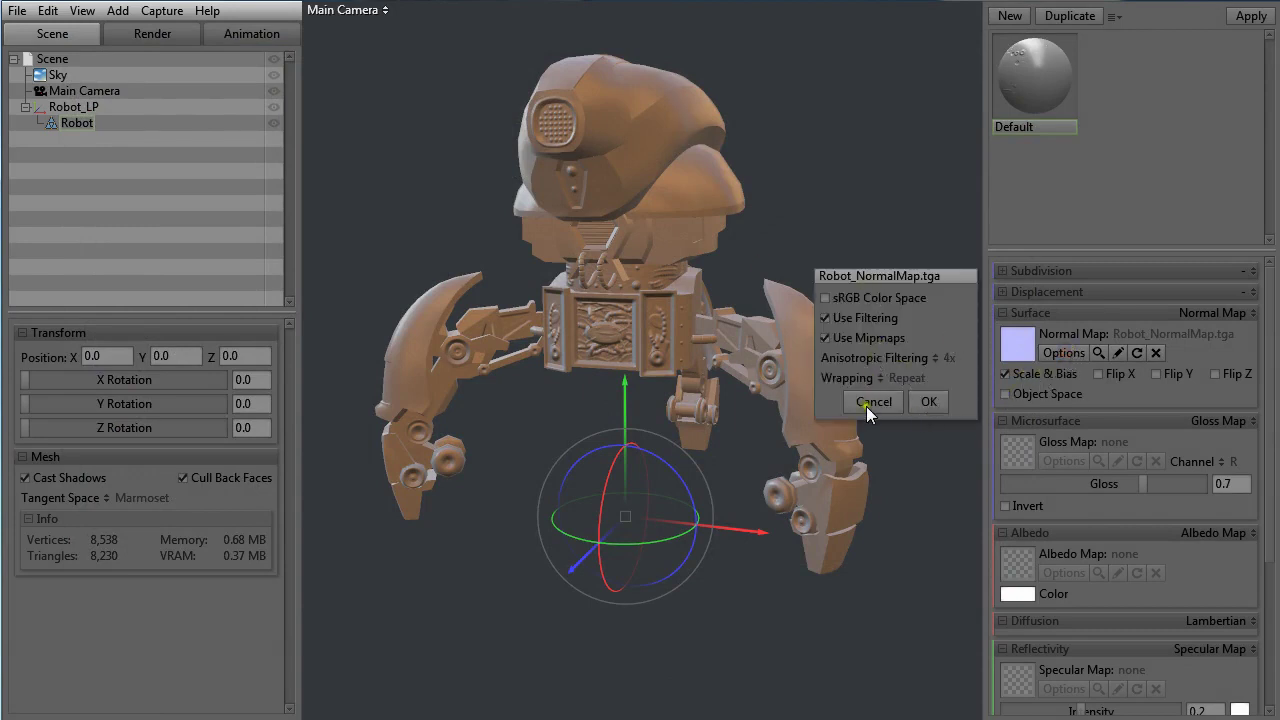
click(929, 403)
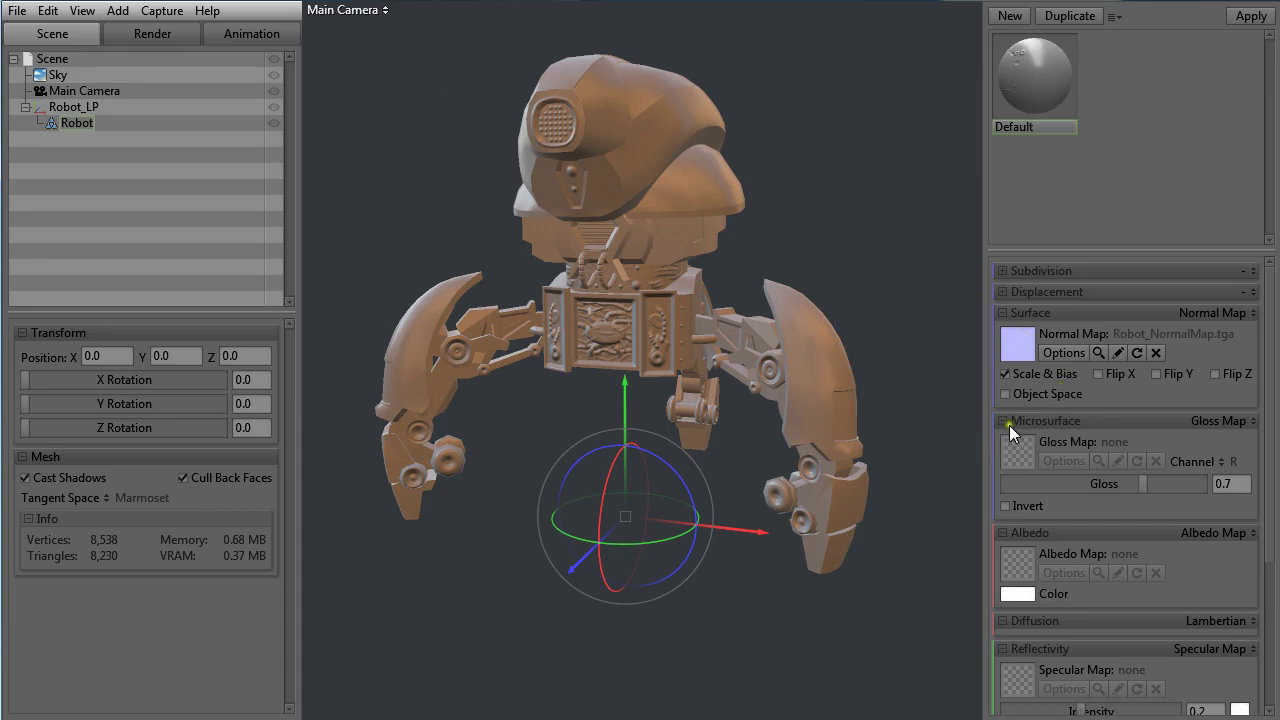
- Lower the Gloss slider to make the robot less shiny
click(1243, 425)
click(1245, 427)
click(1245, 427)
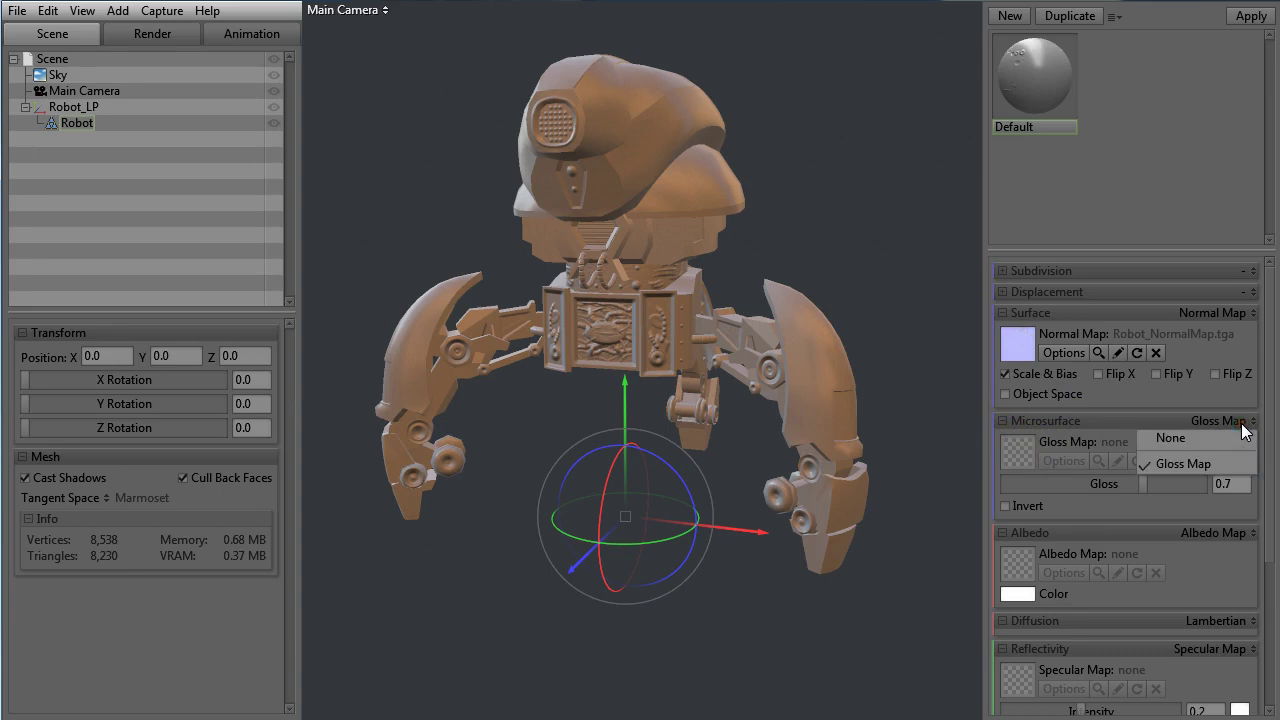
click(1231, 422)
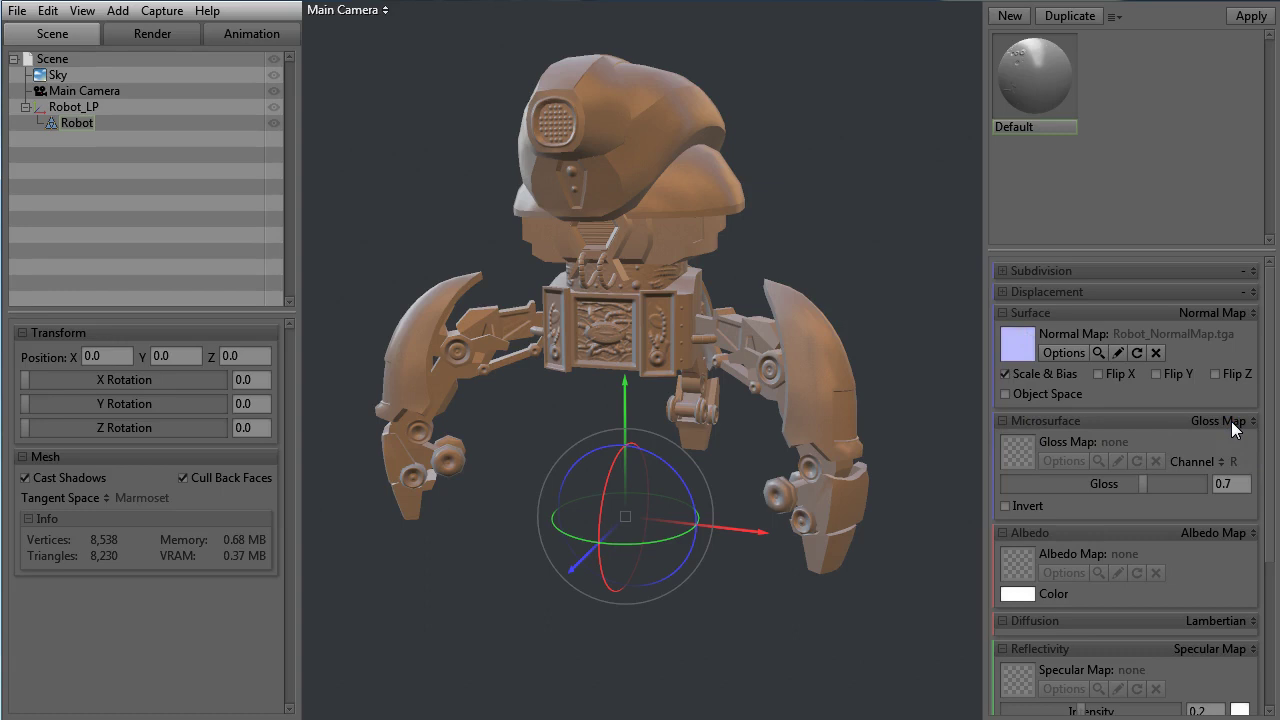
mouse_move(1143, 484)
mouse_down()
mouse_move(1077, 470)
mouse_move(1126, 470)
mouse_move(1100, 486)
mouse_up()
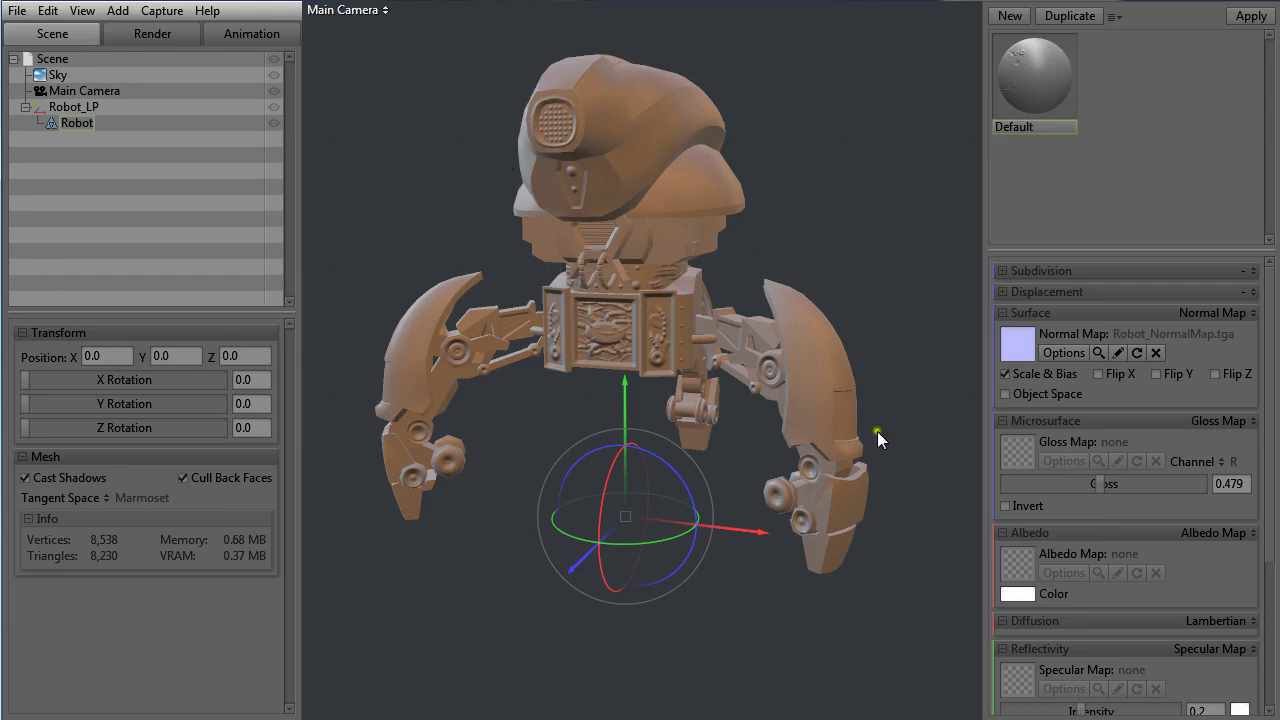
- Set microsurface to None, briefly revert to Gloss Map, then settle on None
click(1240, 420)
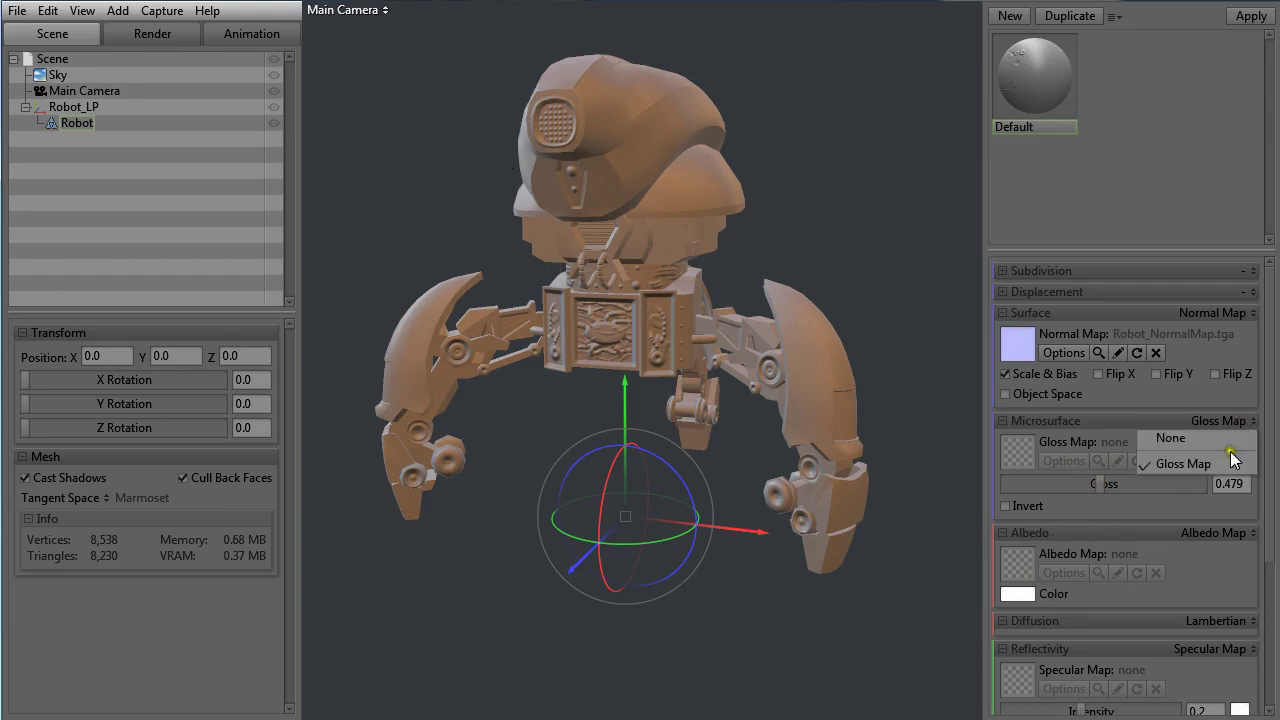
click(1228, 438)
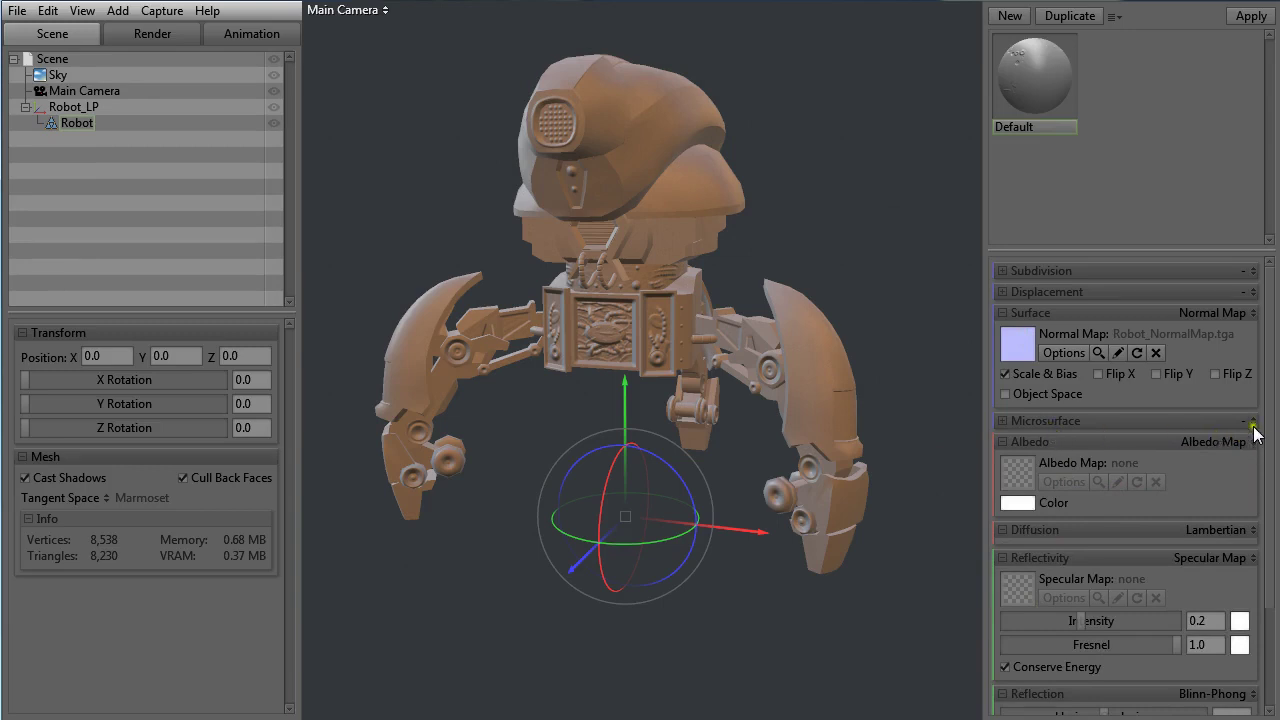
click(1060, 420)
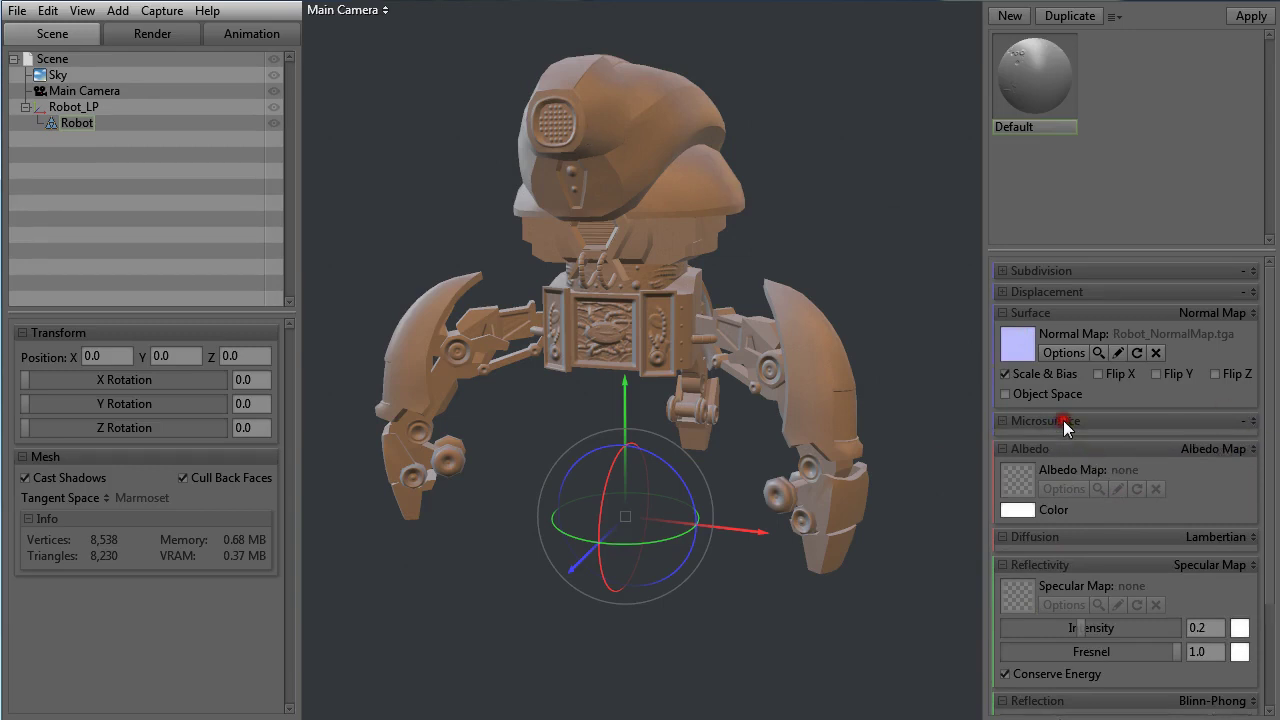
click(1245, 424)
click(1217, 462)
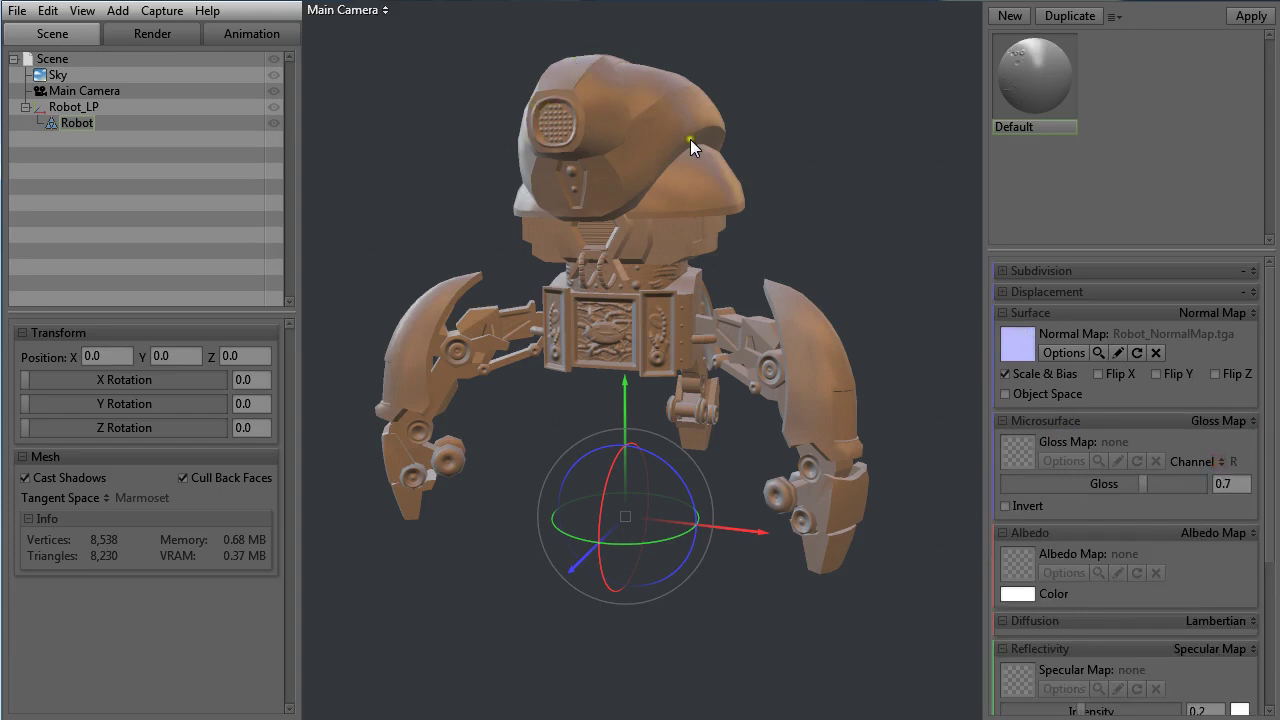
click(1250, 421)
click(1236, 444)
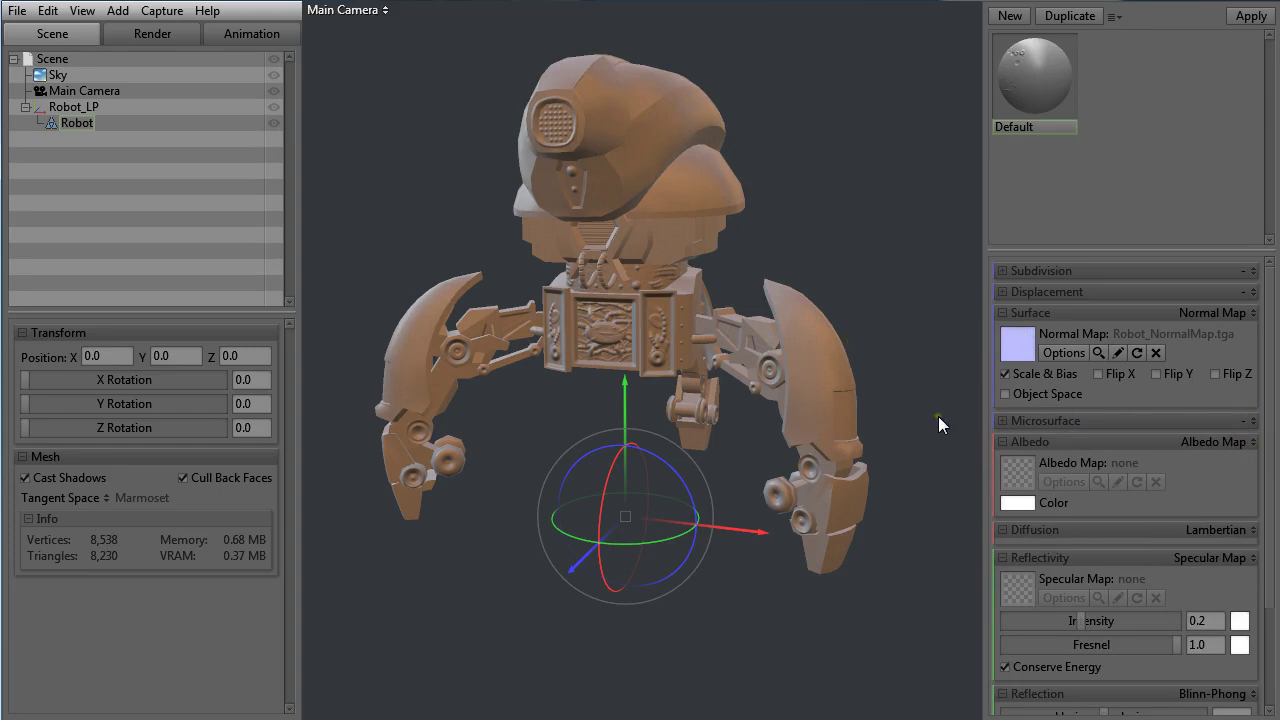
- Load Robot_Diffuse.tga into the Albedo Map slot and Robot_Specular.tga into the Specular Map slot
click(1025, 472)
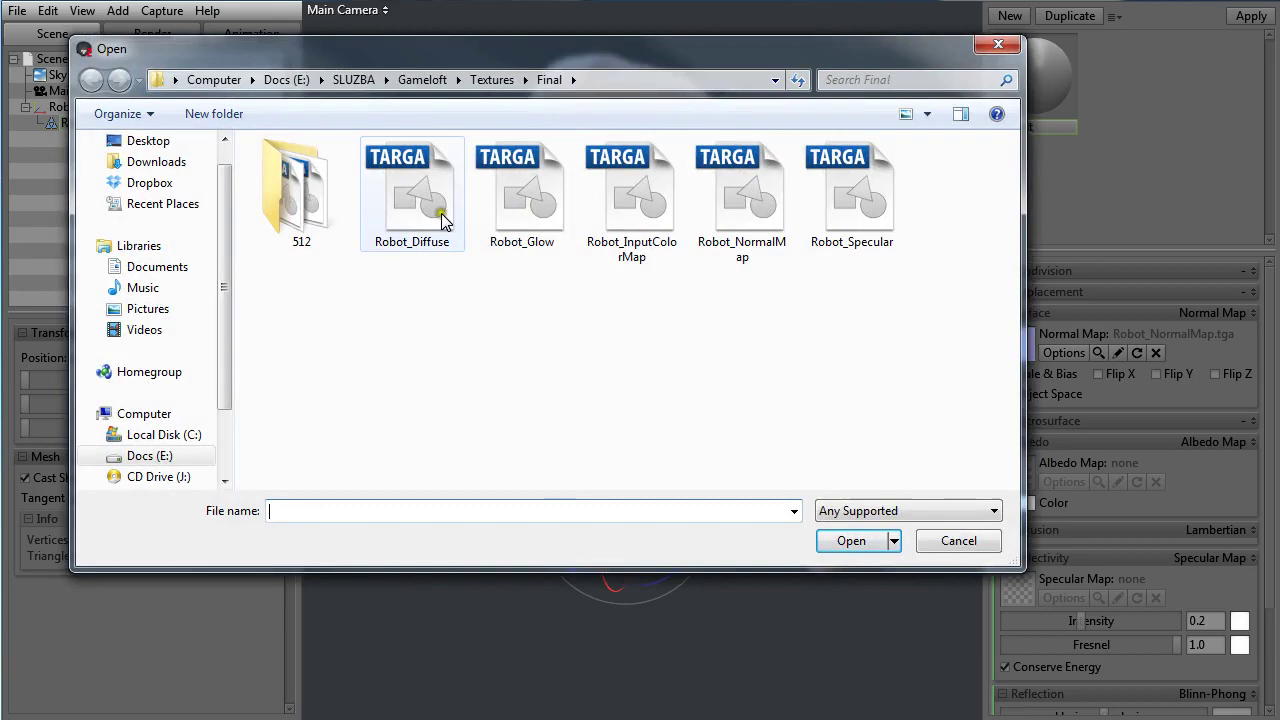
double_click(425, 207)
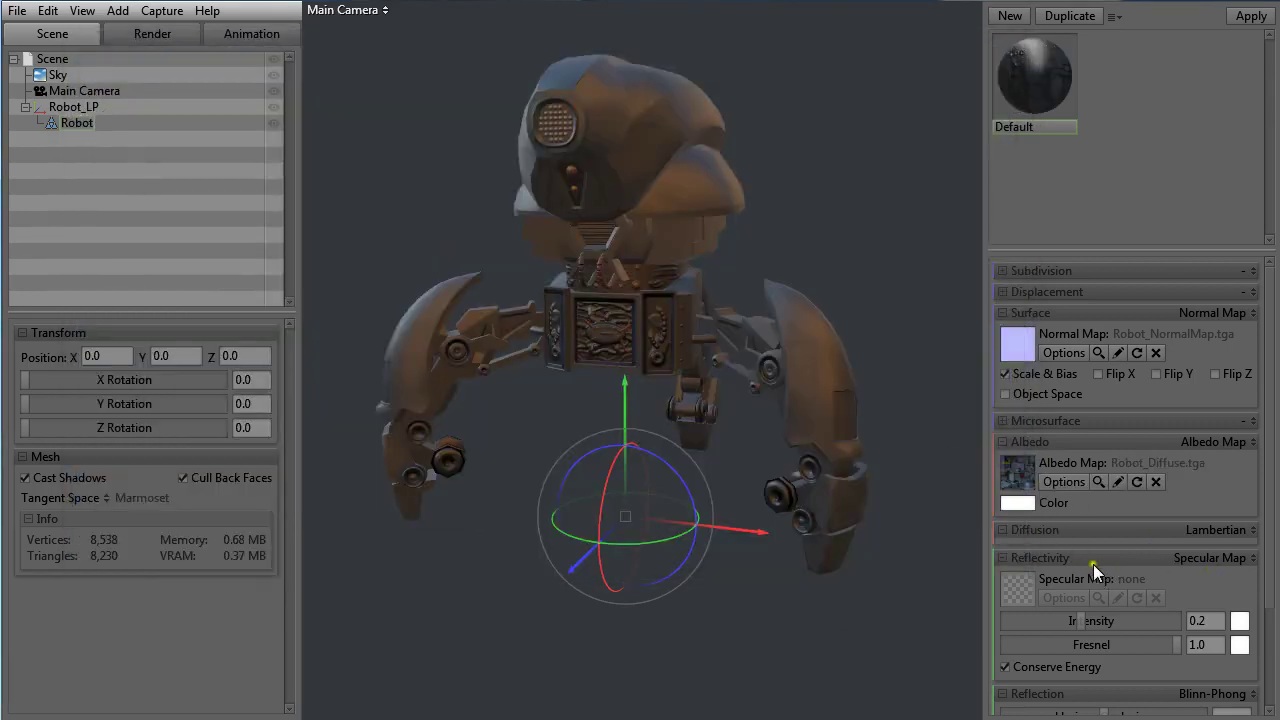
click(1017, 589)
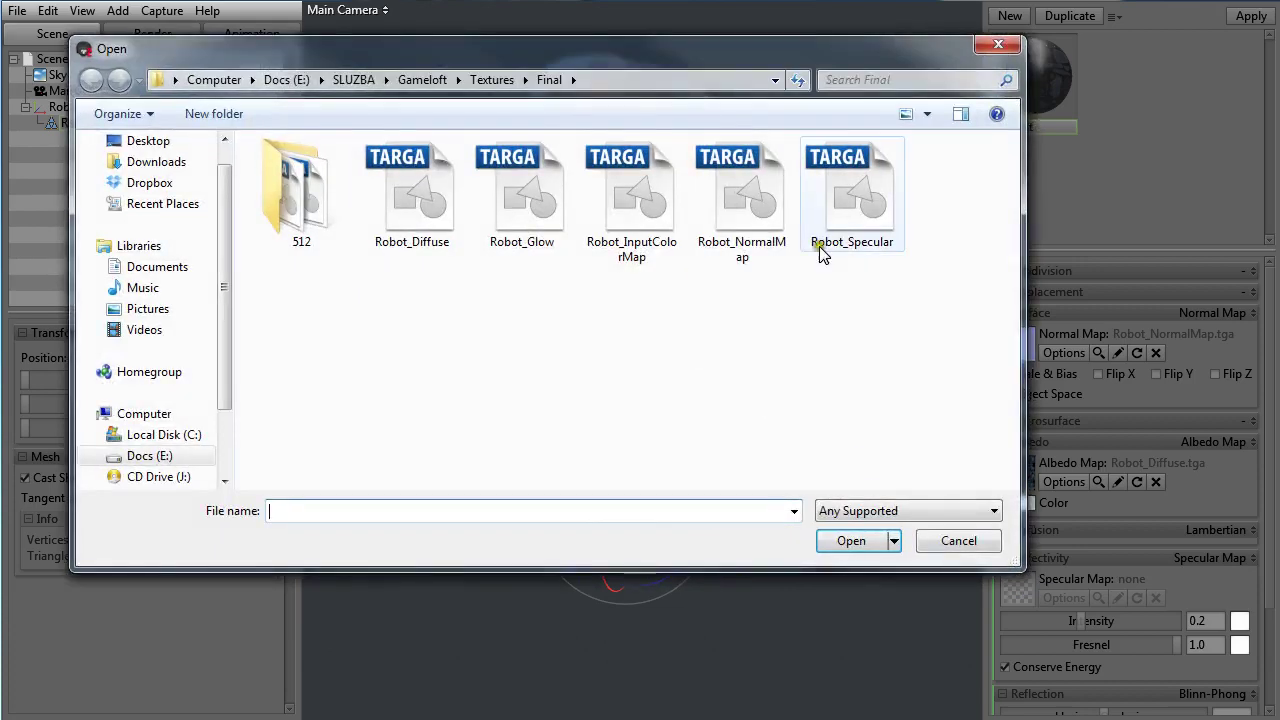
click(833, 220)
double_click(833, 220)
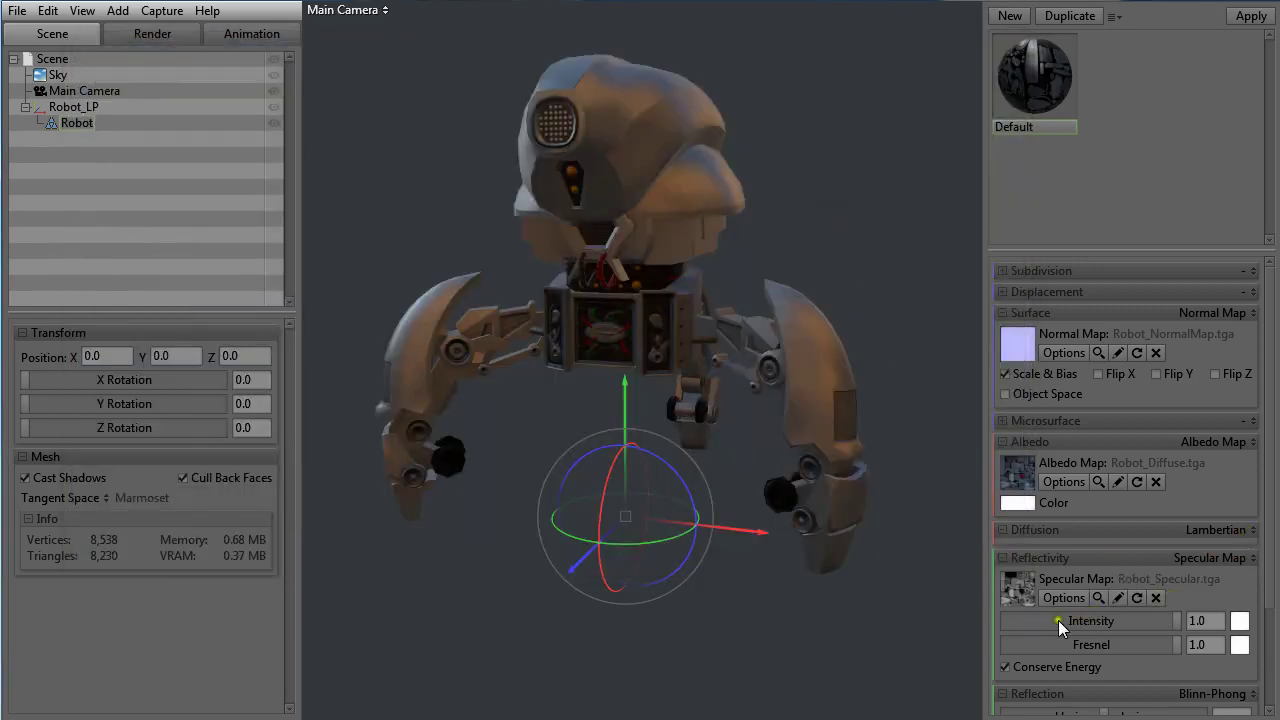
drag(1269, 474, 1270, 530)
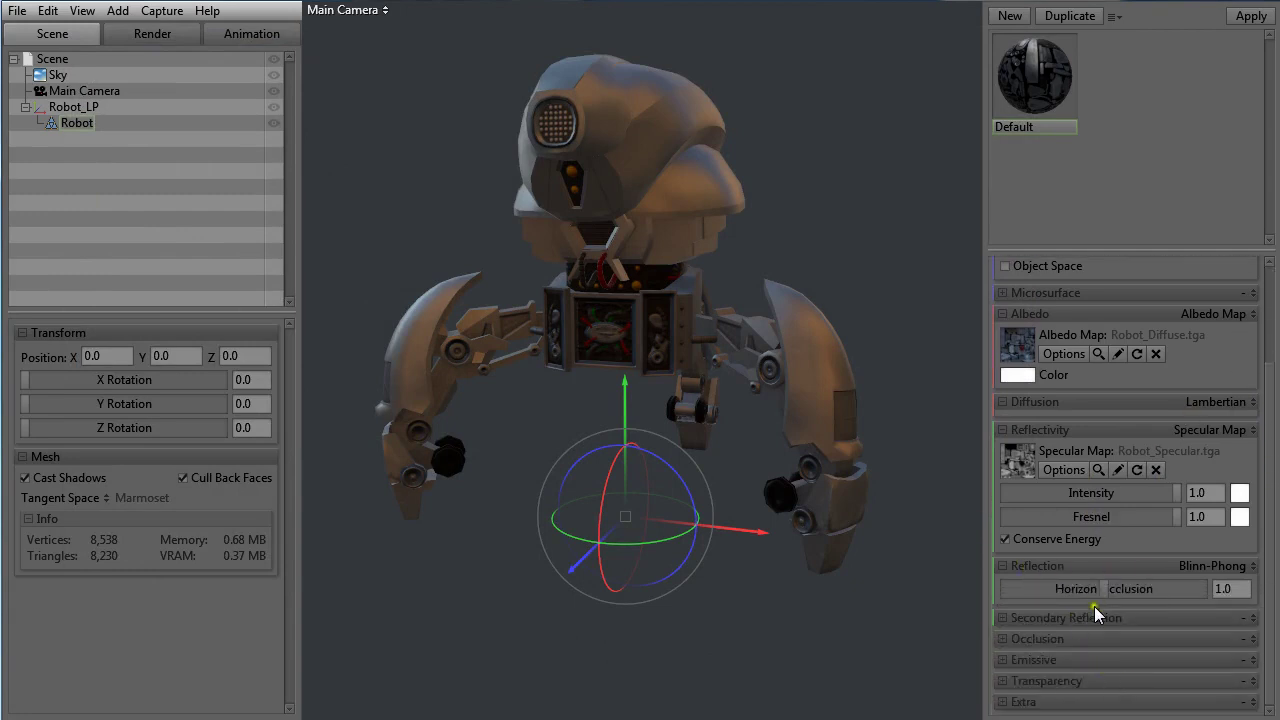
- Switch Emissive to Emissive Map mode, load Robot_Glow.tga, and orbit to view the glowing lights
click(1082, 662)
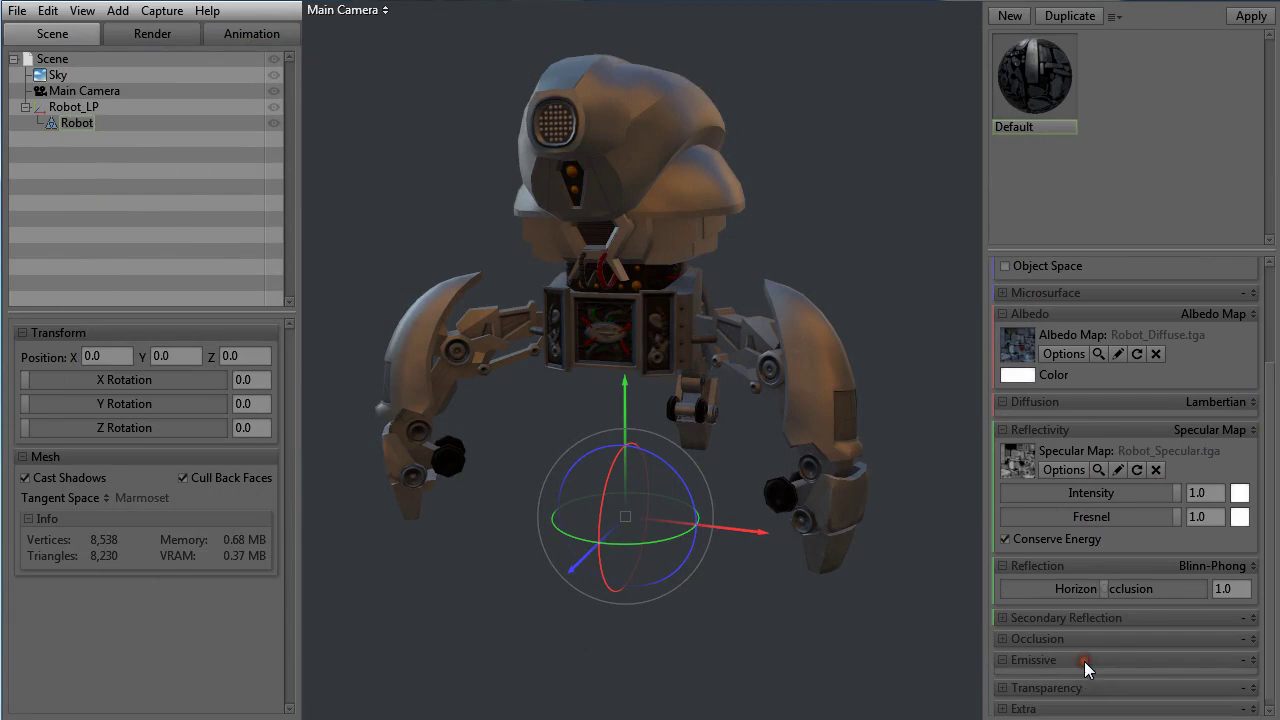
click(1254, 660)
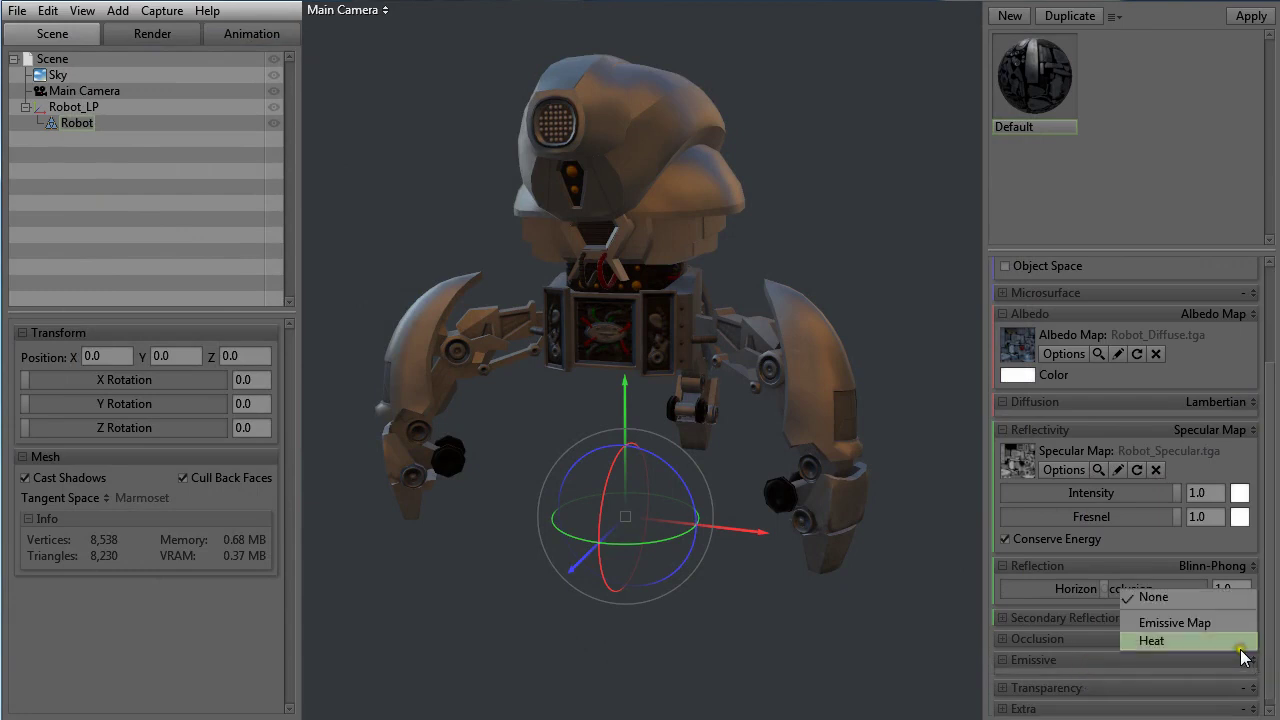
click(1210, 622)
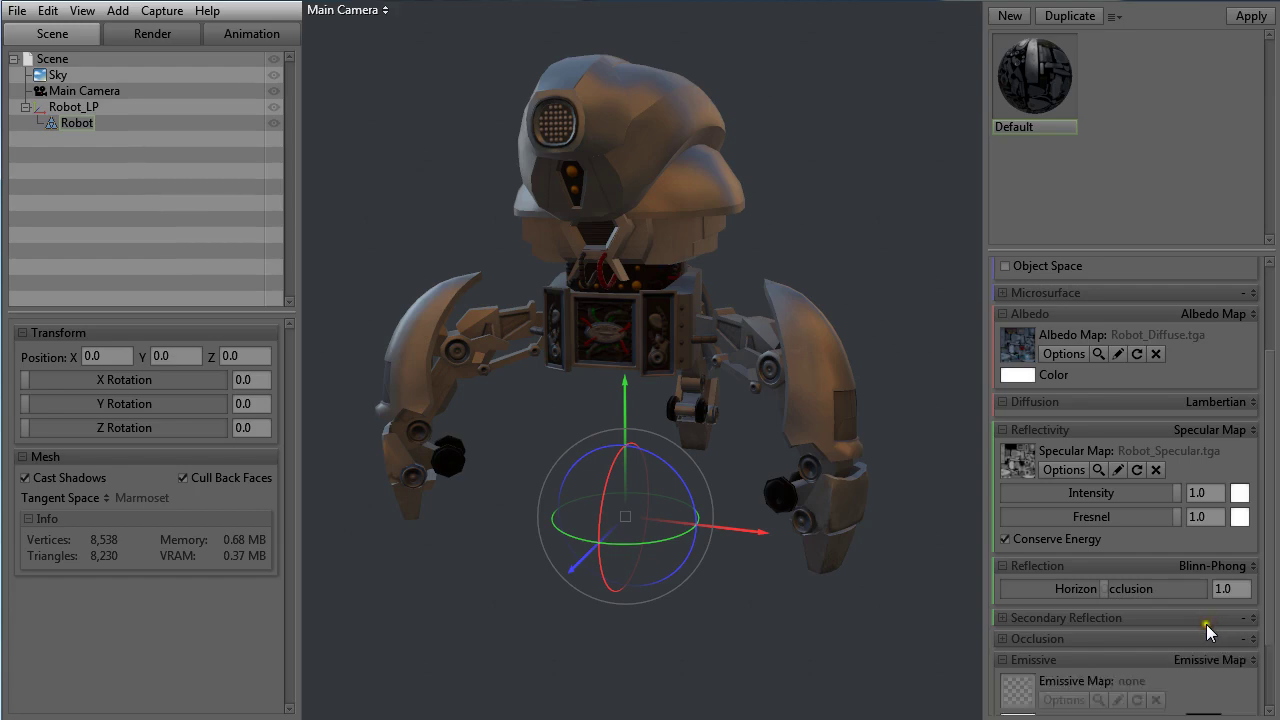
drag(1270, 530, 1270, 588)
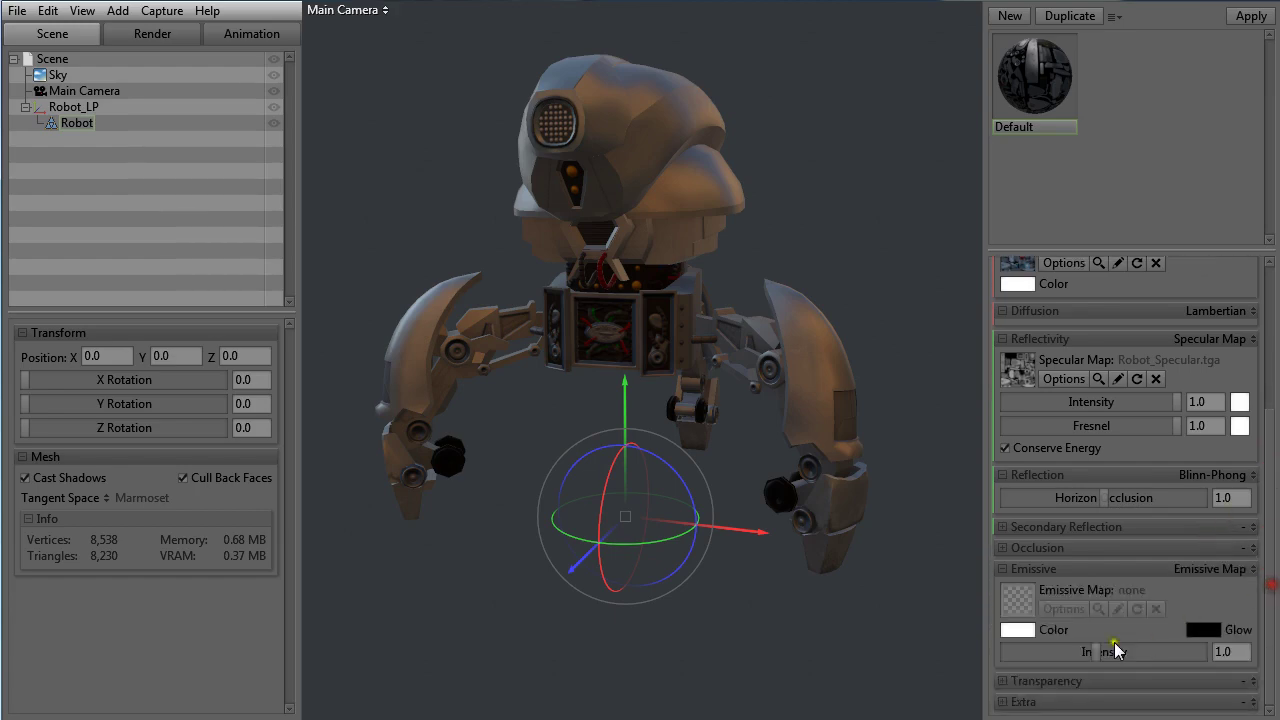
click(1017, 605)
click(566, 238)
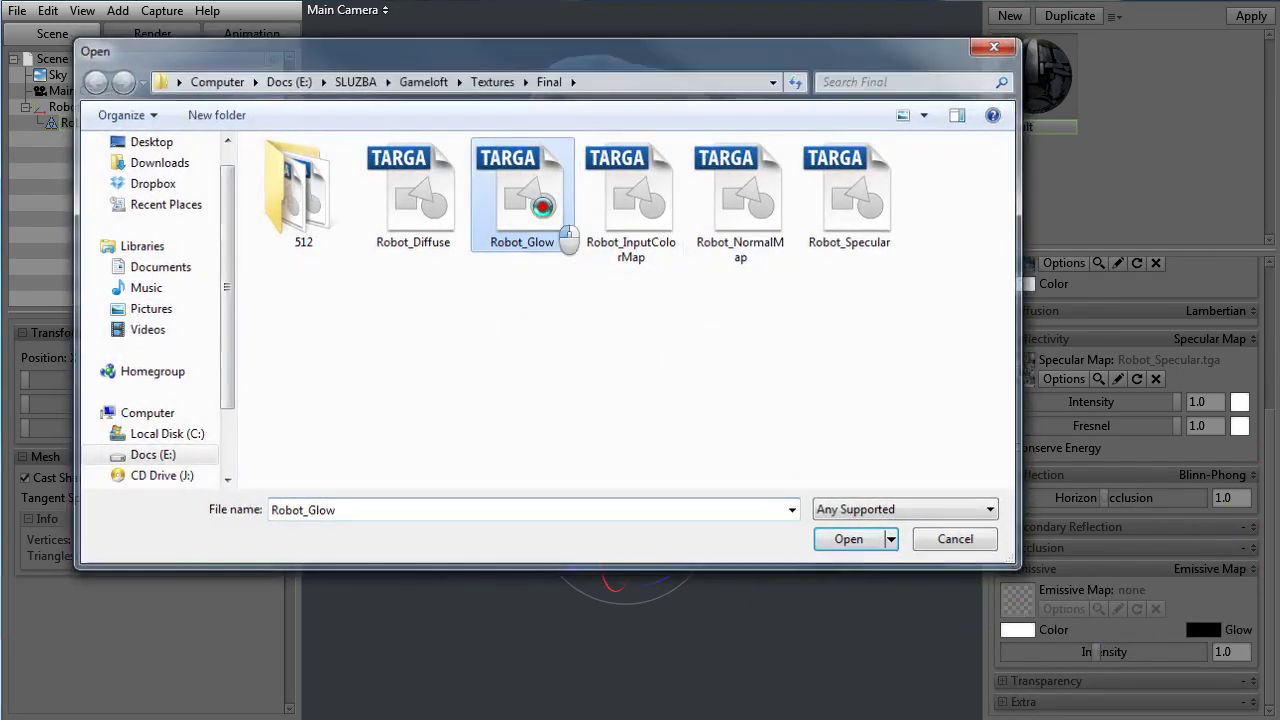
double_click(566, 238)
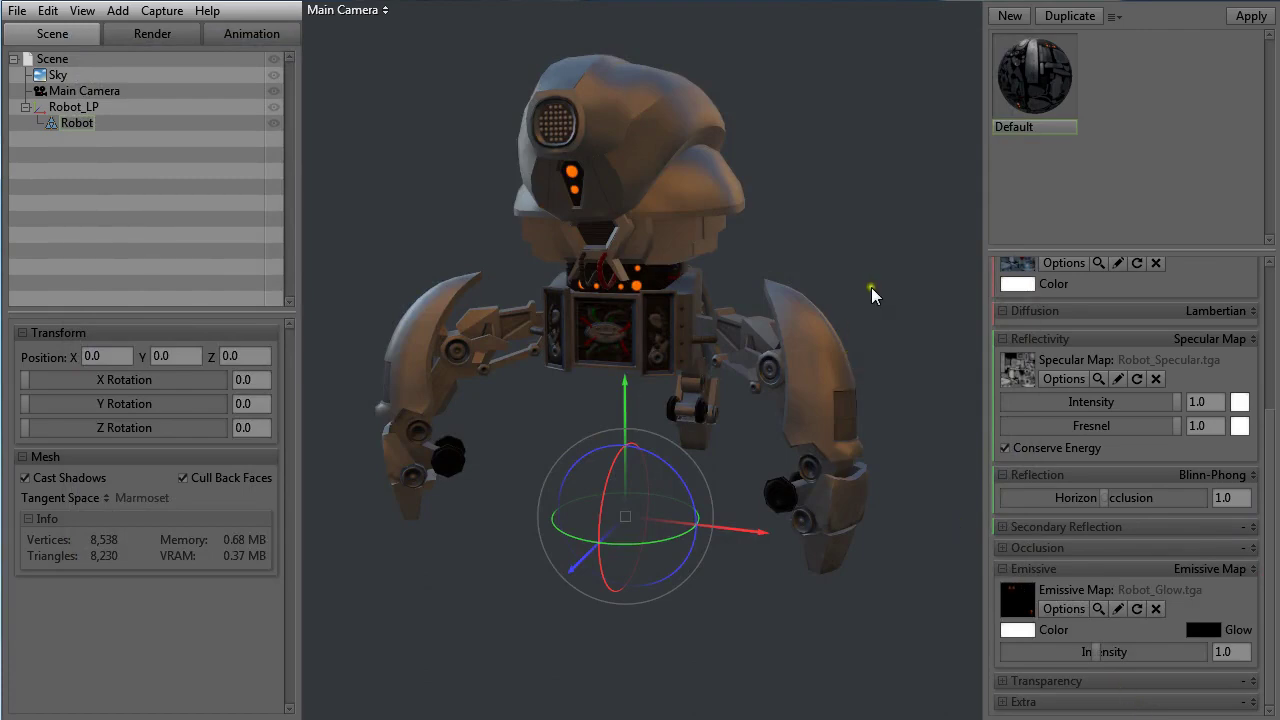
drag(873, 289, 827, 298)
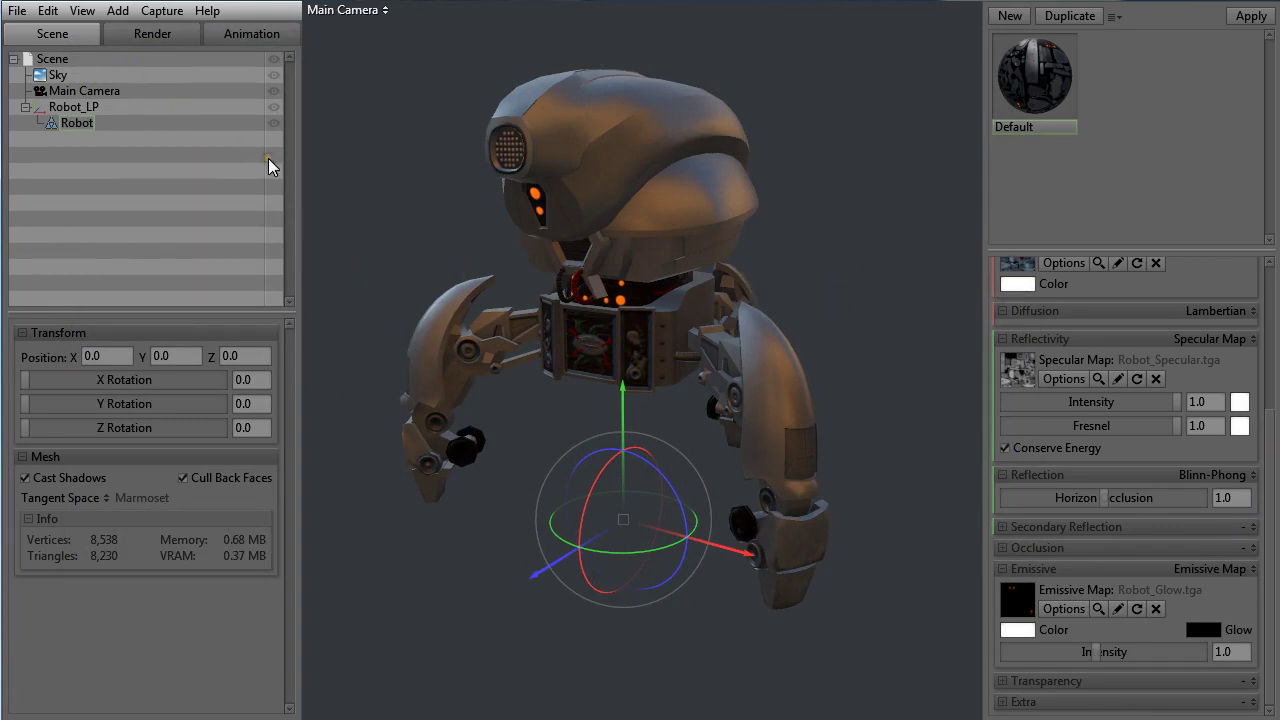
- Add Light 1 to the scene and rotate it to aim at the robot
click(119, 11)
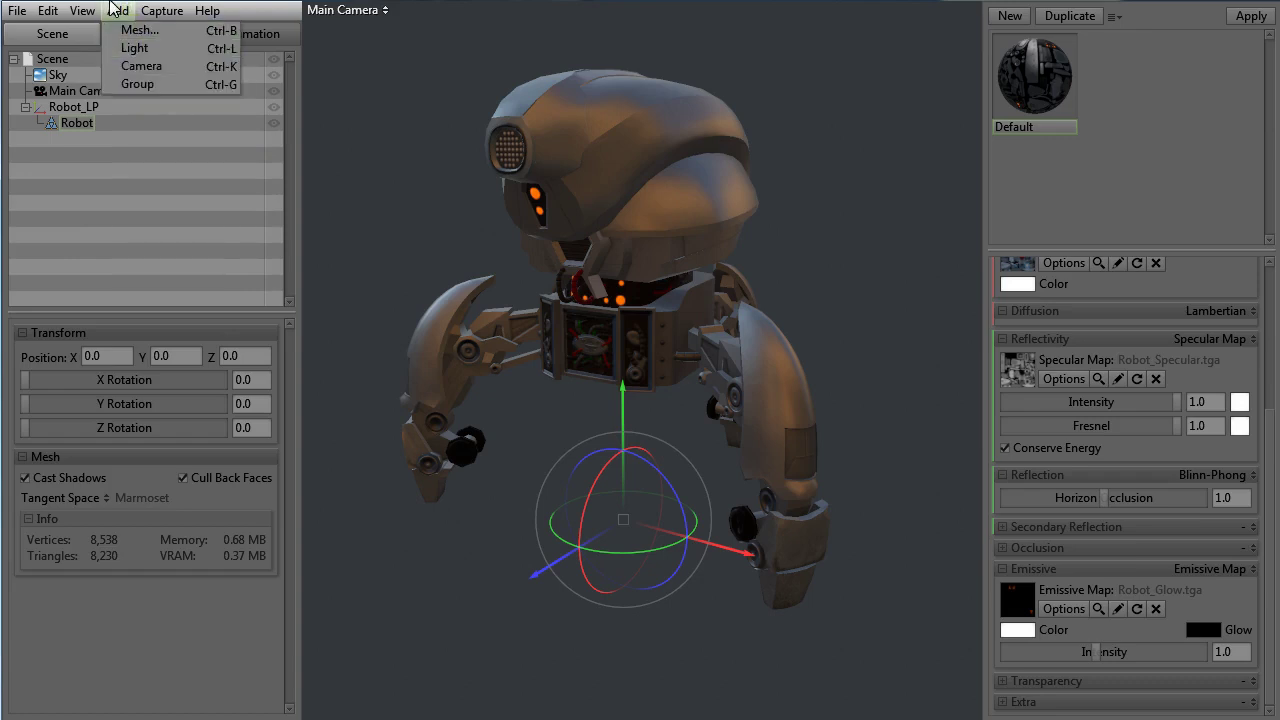
click(135, 50)
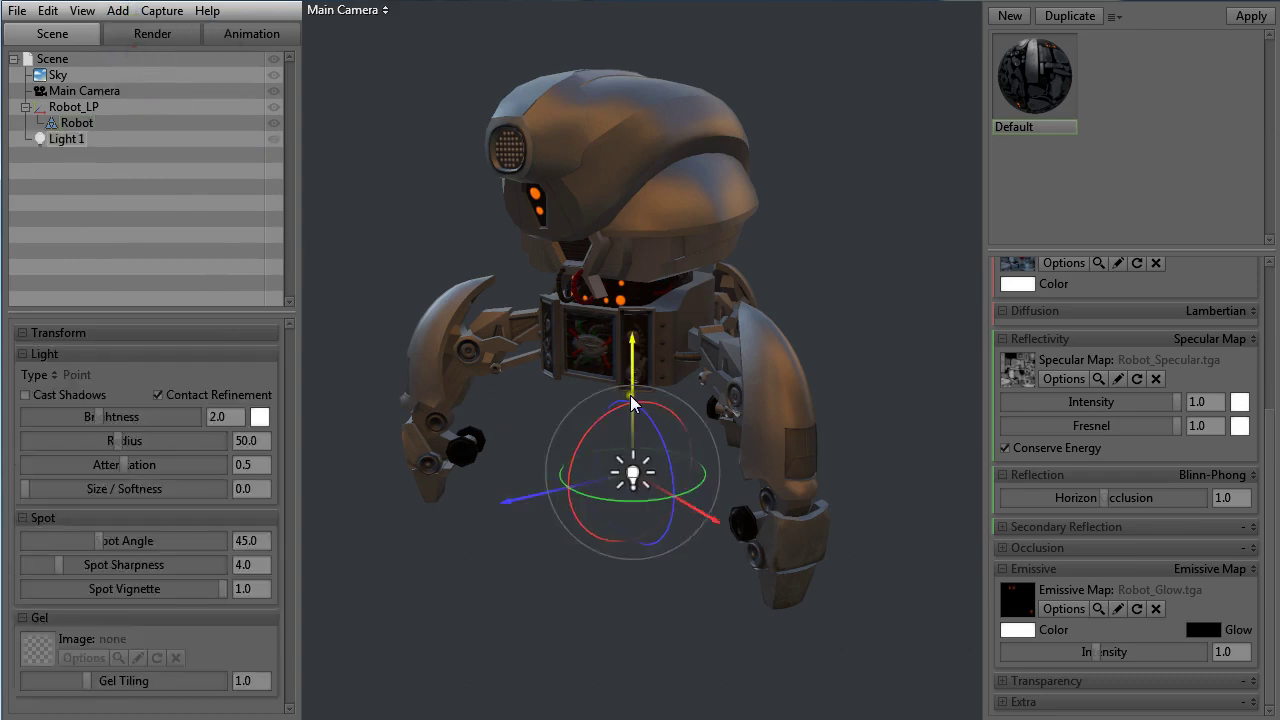
mouse_move(629, 384)
mouse_down()
mouse_move(624, 356)
mouse_move(655, 352)
mouse_move(620, 392)
mouse_up()
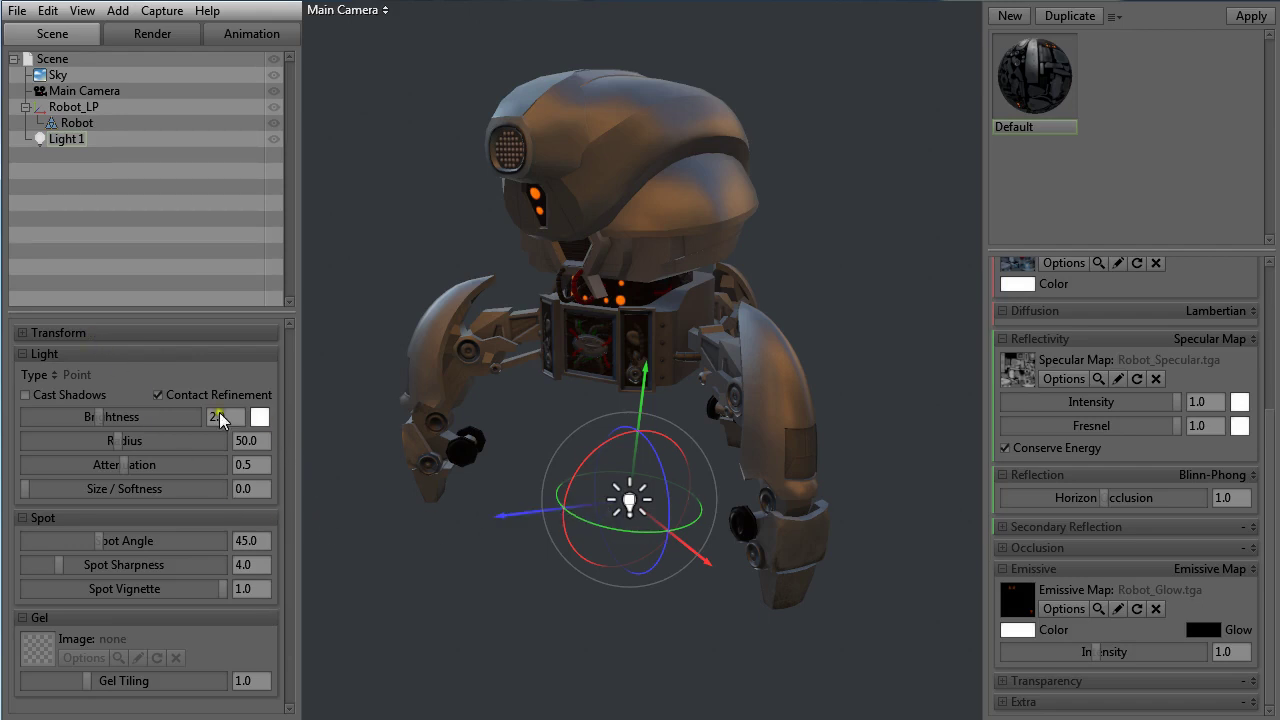
- Set Light 1's type to Spot, then deselect it and hide it in the outliner
click(62, 375)
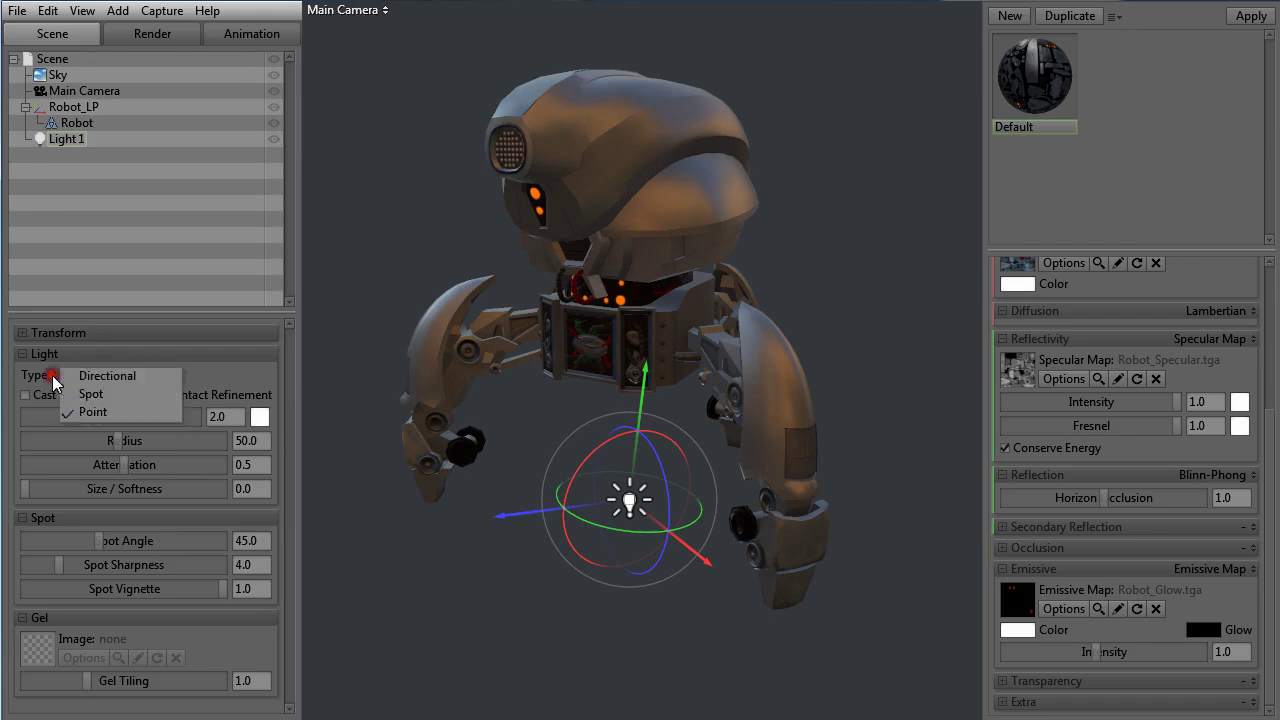
click(104, 377)
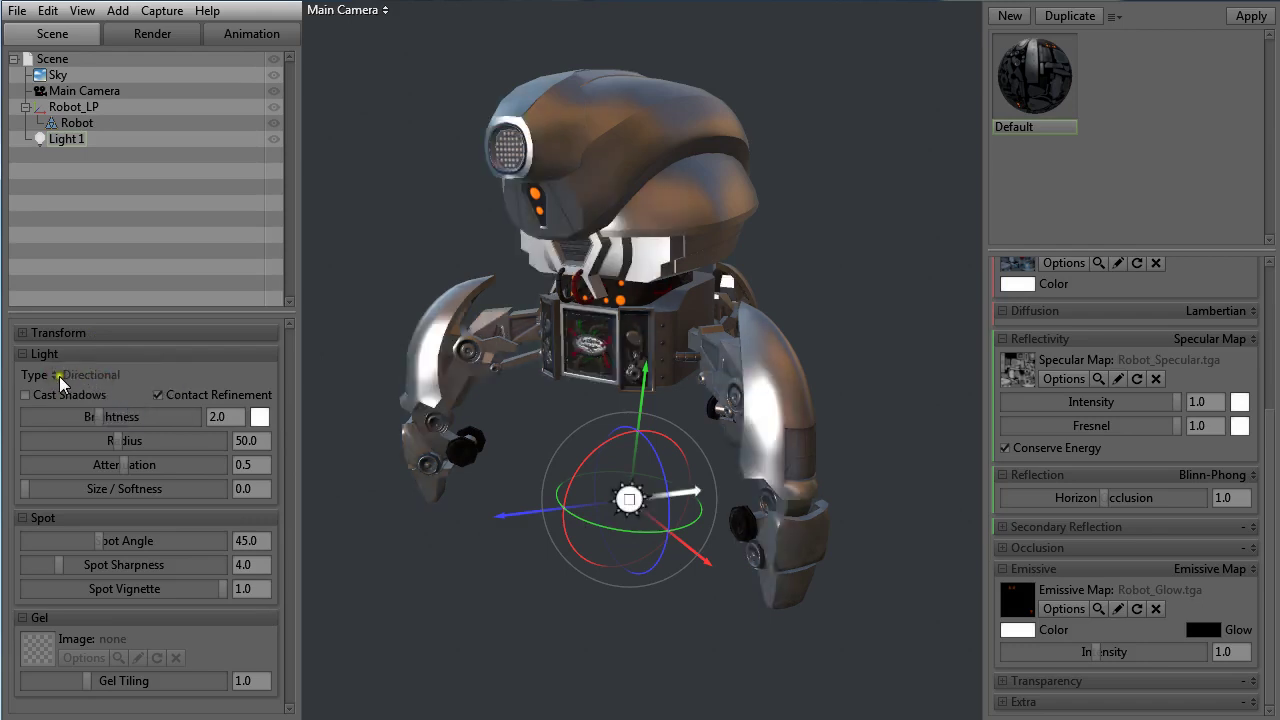
click(59, 376)
click(75, 393)
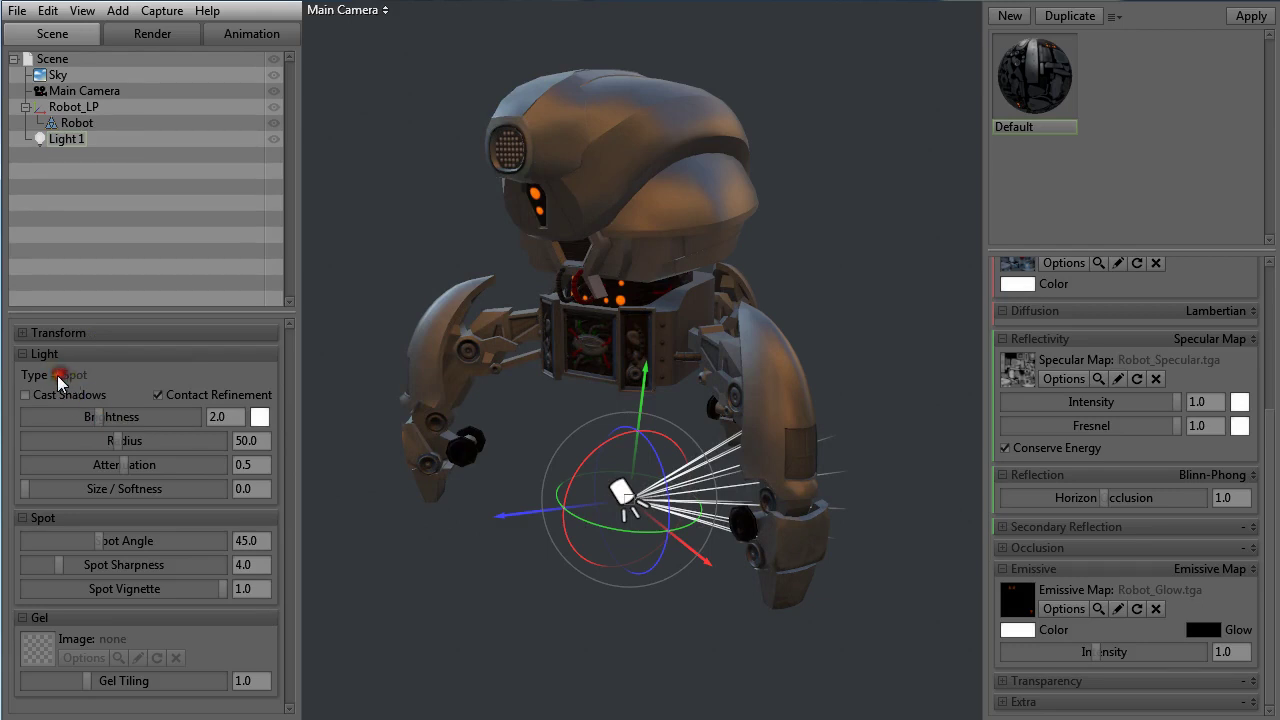
click(57, 375)
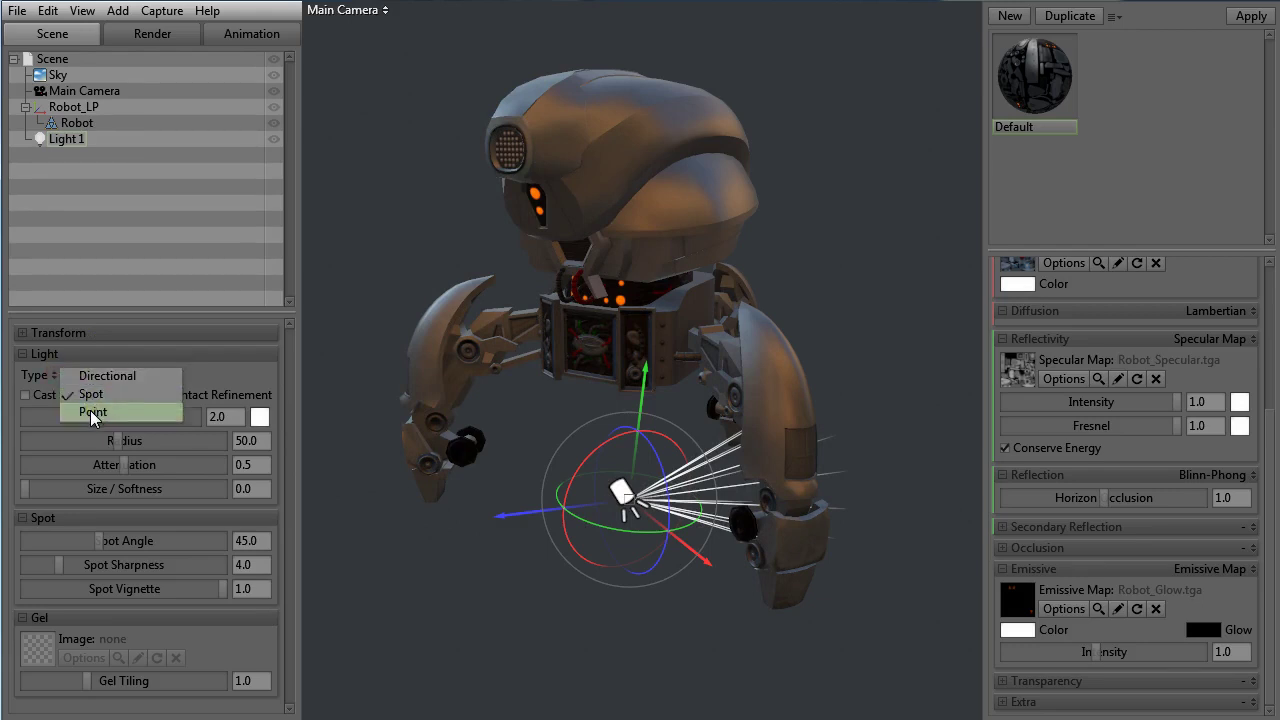
click(242, 373)
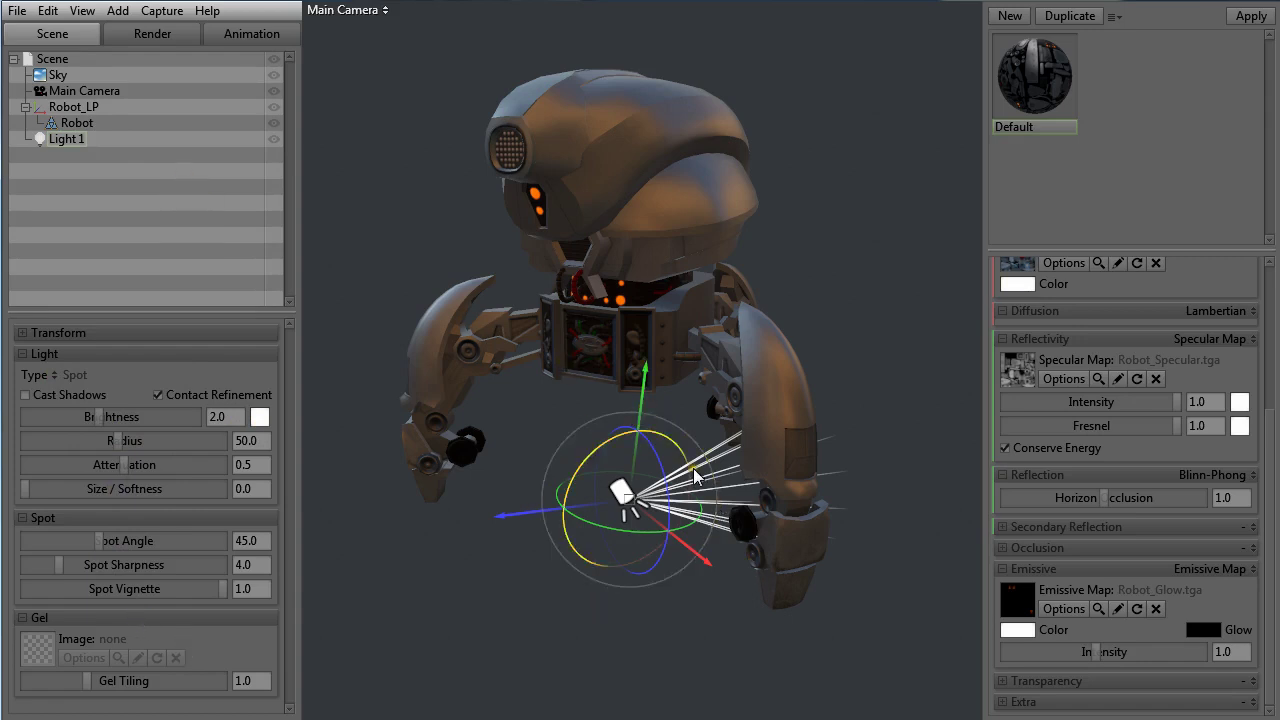
click(168, 158)
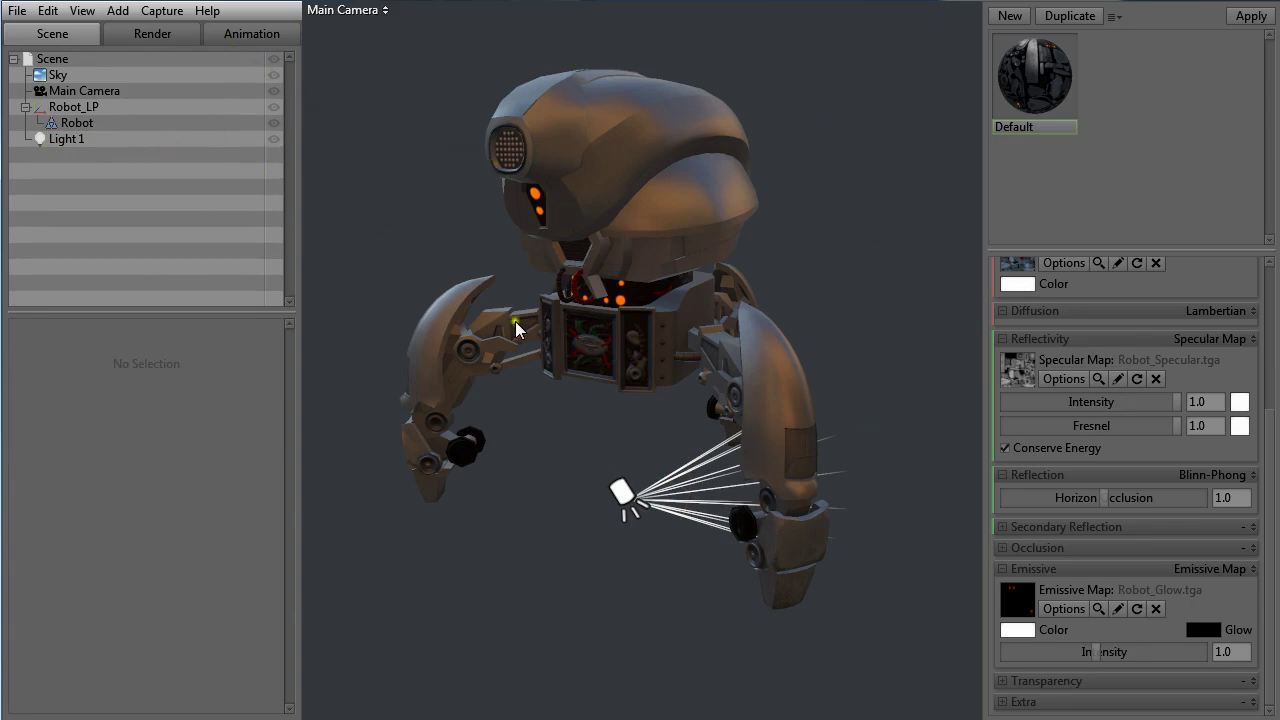
click(272, 138)
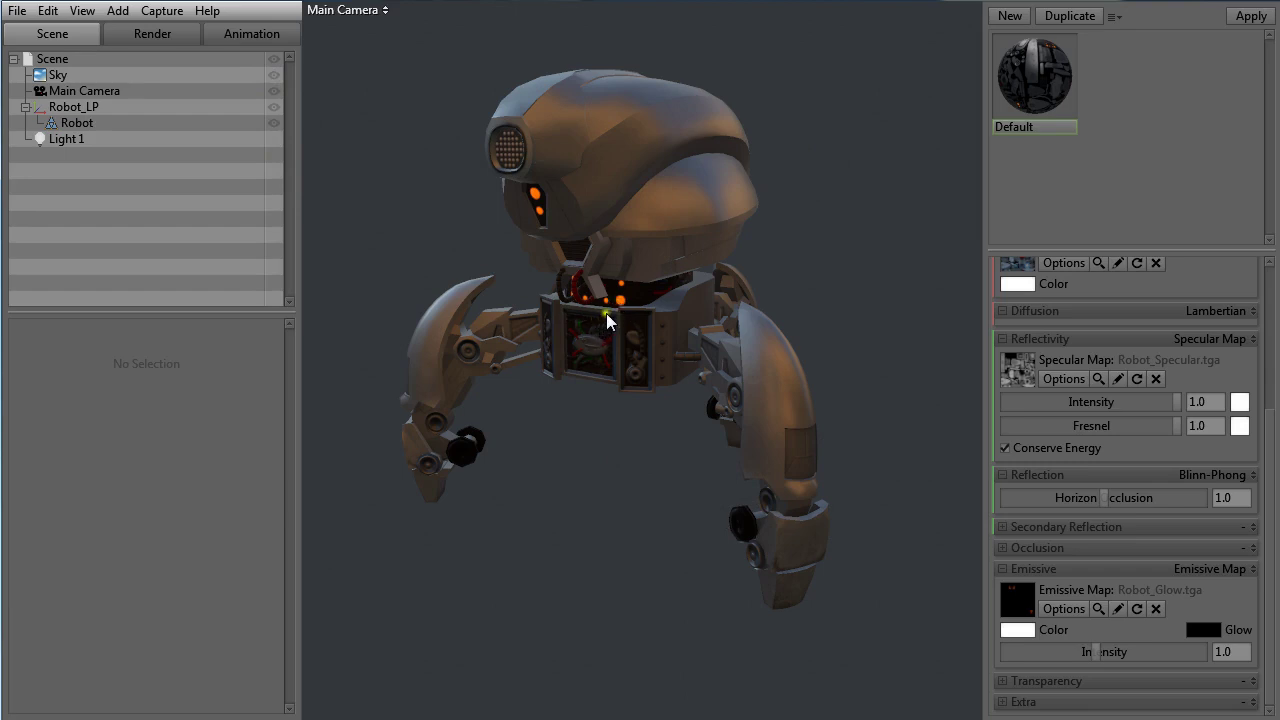
- Show the Render tab settings, leaving Stereo Mode at None
click(150, 36)
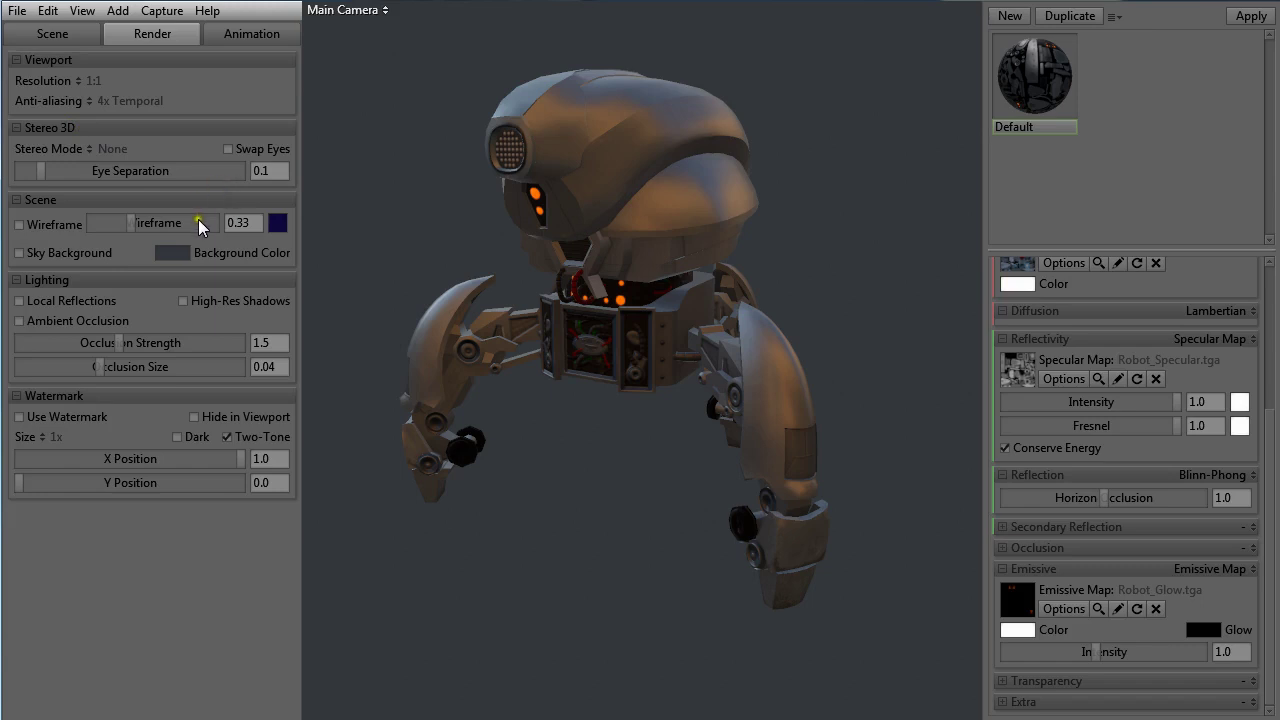
click(90, 147)
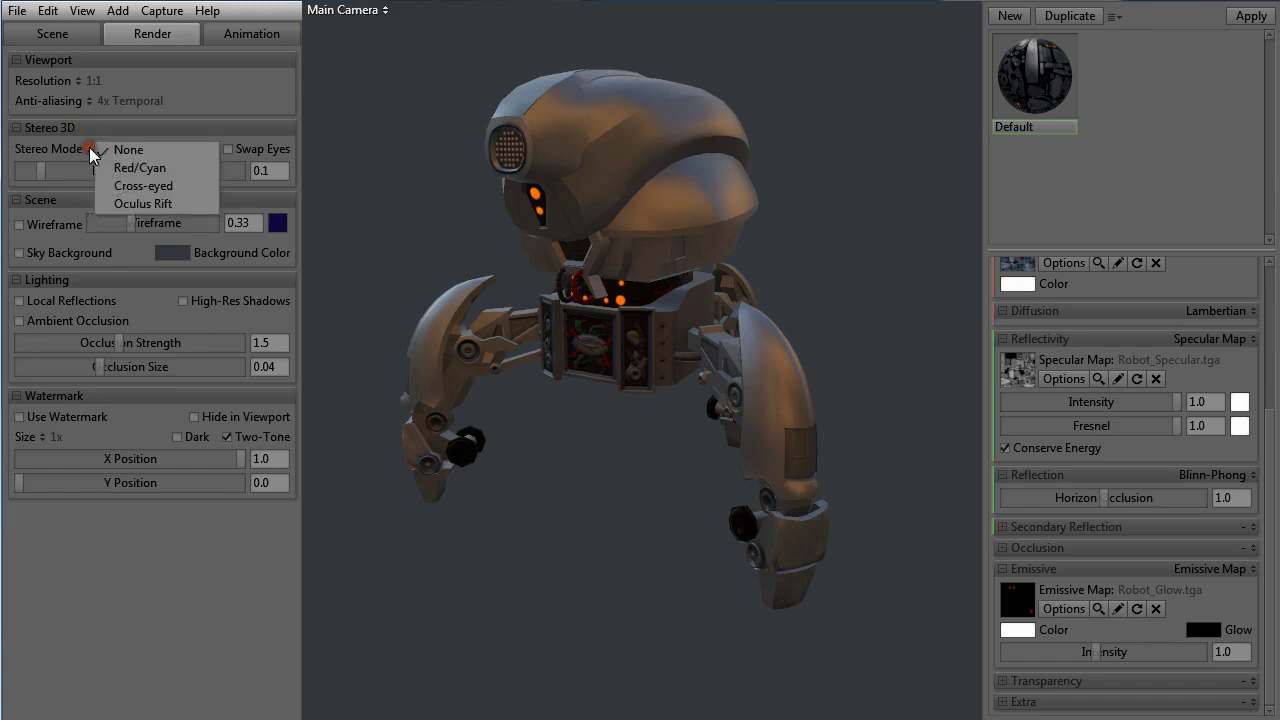
click(91, 147)
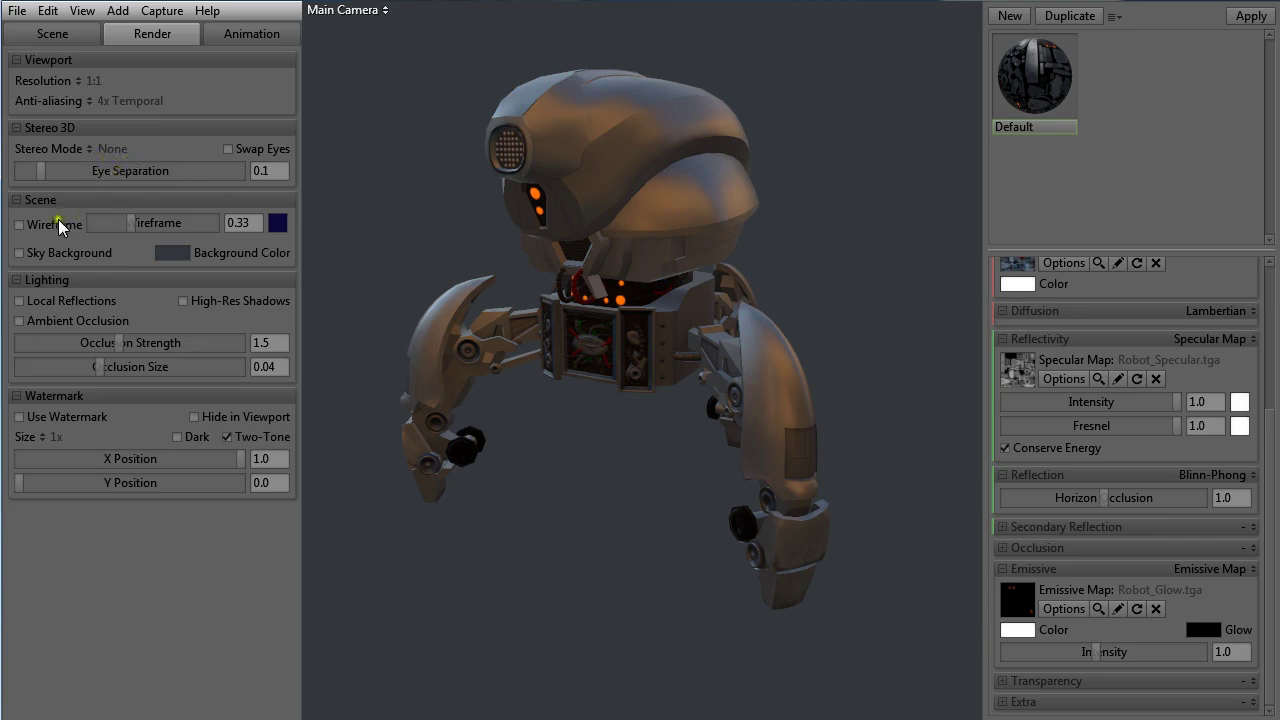
- Set the wireframe value to about 0.524, then turn the wireframe overlay off
click(19, 225)
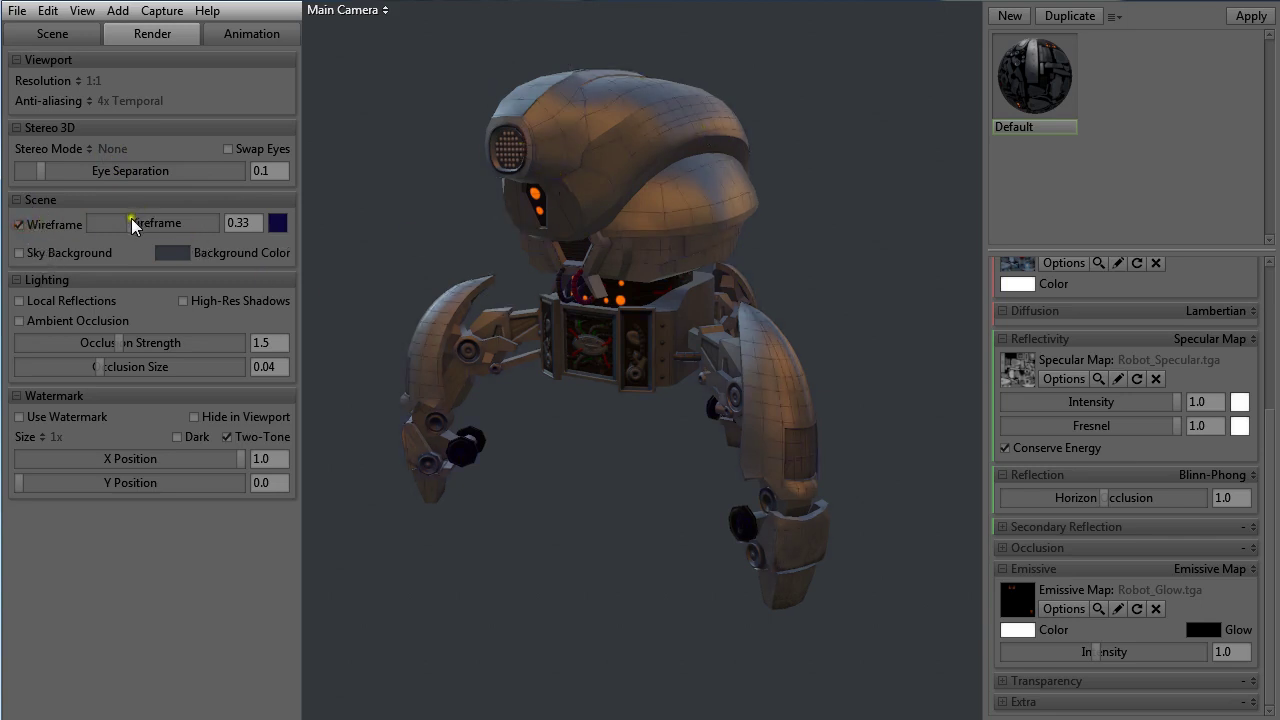
drag(131, 218, 154, 230)
click(19, 225)
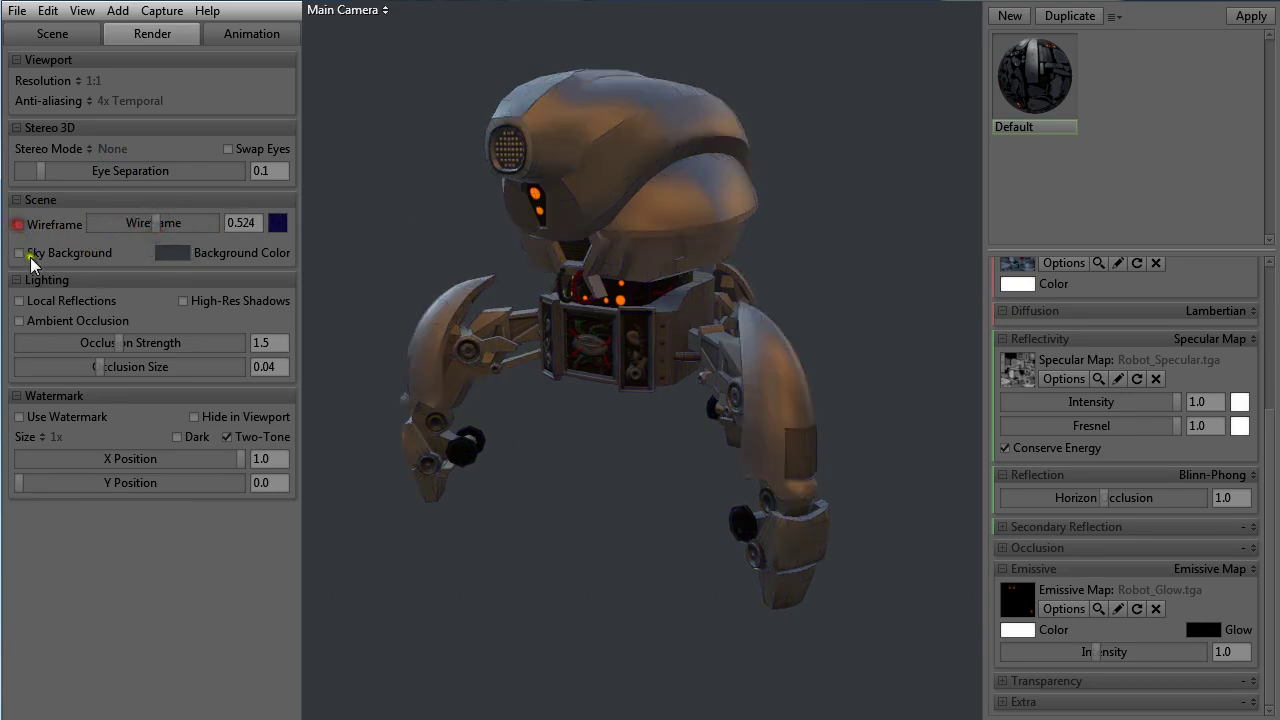
- Toggle Sky Background on and off, leaving it unchecked
click(21, 254)
click(21, 254)
double_click(21, 254)
click(21, 254)
click(21, 254)
- Enable local reflections and tune ambient occlusion to strength 1.842 and size 0.052
click(20, 301)
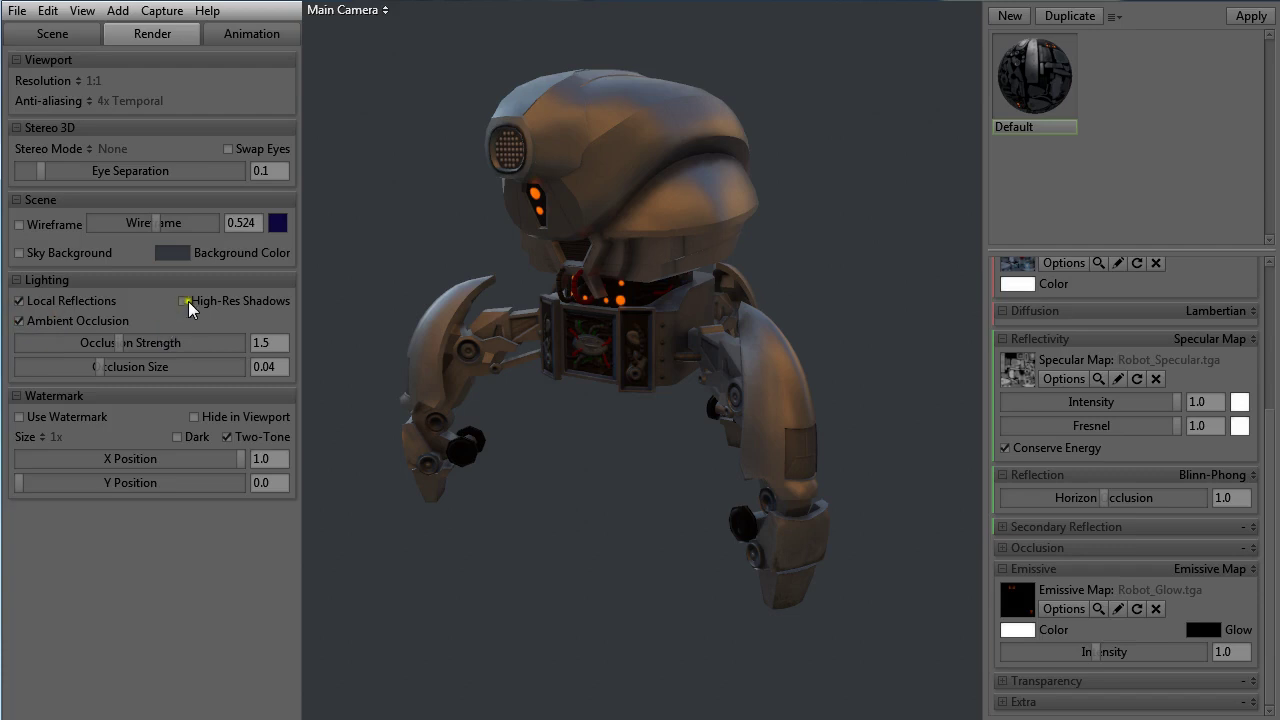
click(21, 301)
mouse_move(131, 343)
mouse_down()
mouse_move(203, 342)
mouse_move(40, 338)
mouse_move(209, 337)
mouse_move(91, 325)
mouse_move(186, 362)
mouse_move(82, 366)
mouse_move(172, 362)
mouse_move(111, 367)
mouse_up()
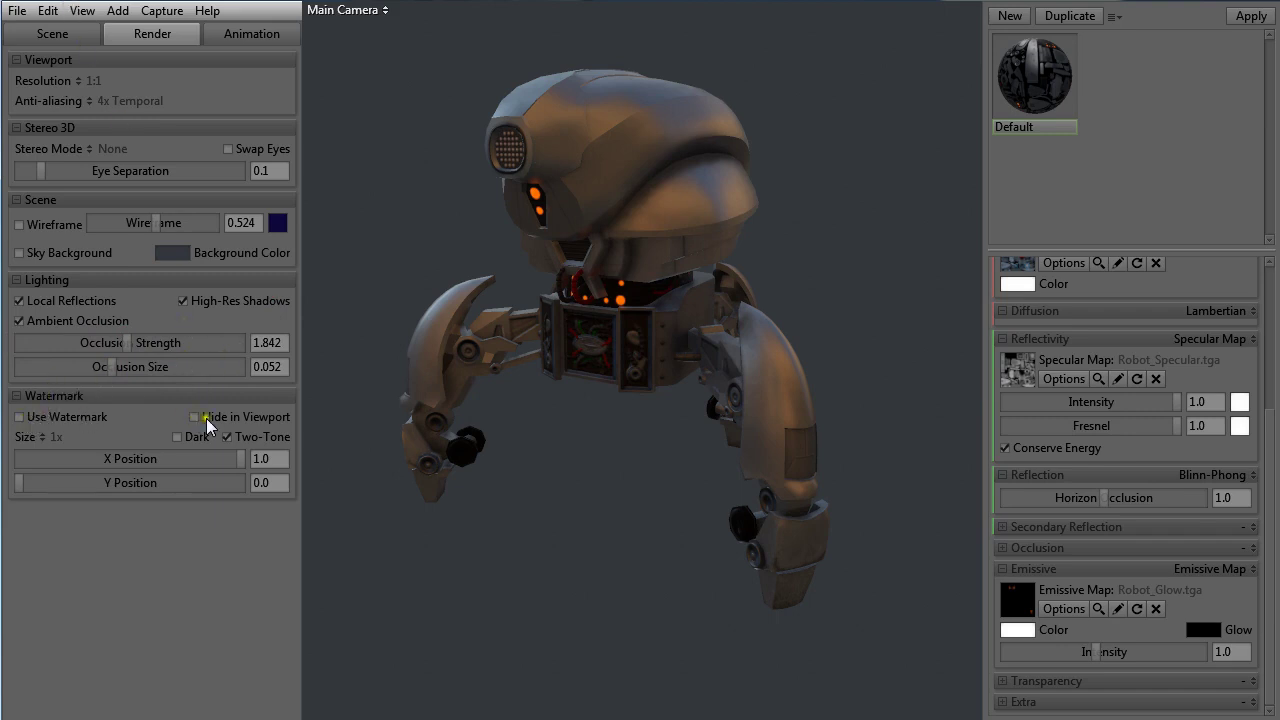
click(24, 418)
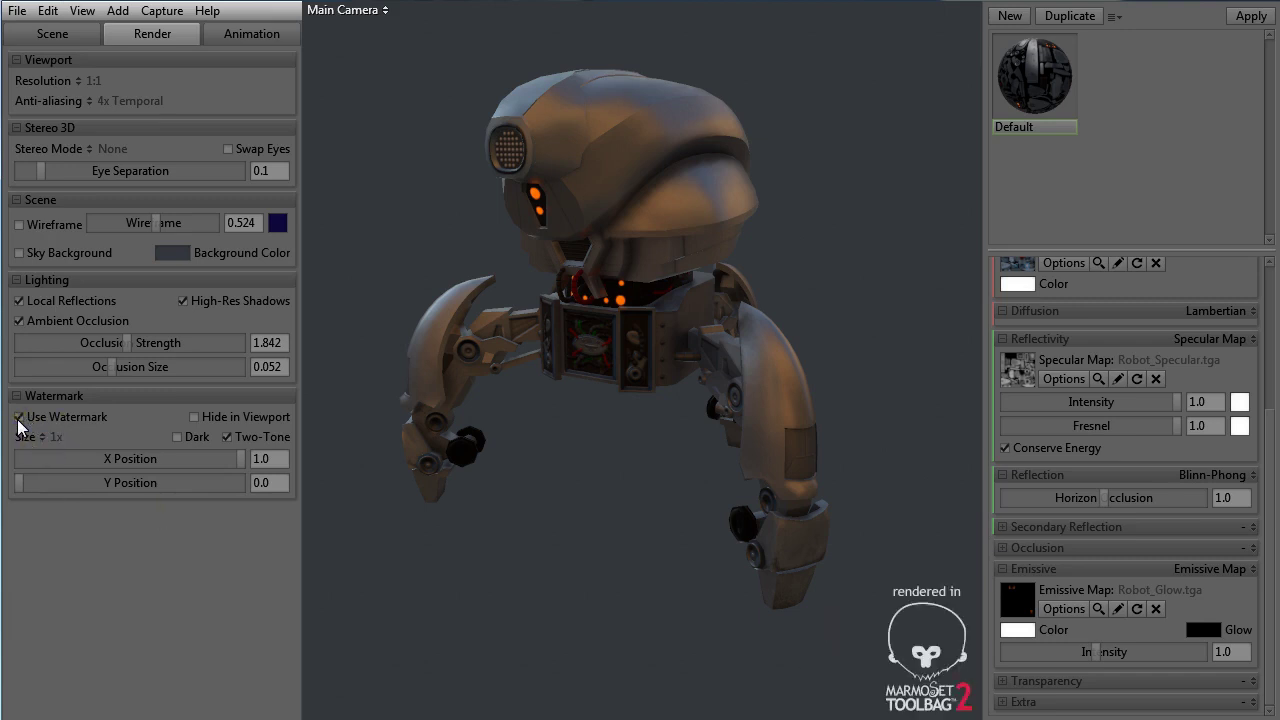
click(193, 417)
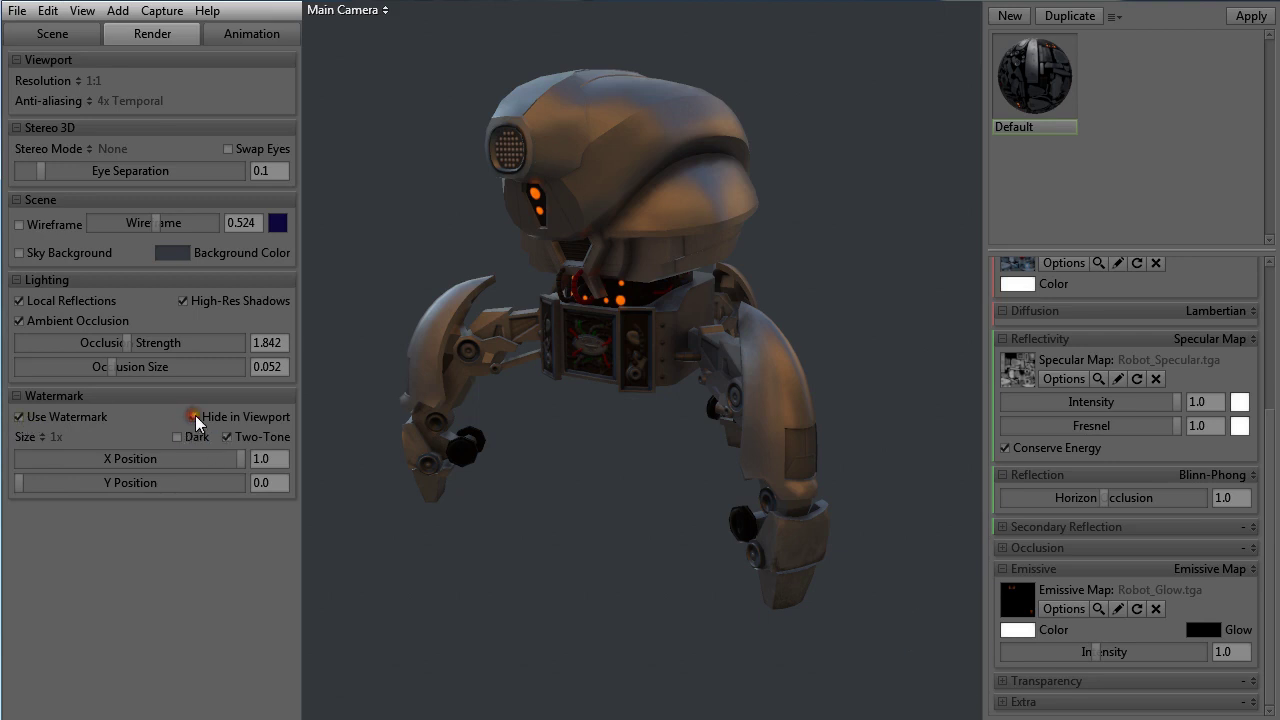
click(194, 417)
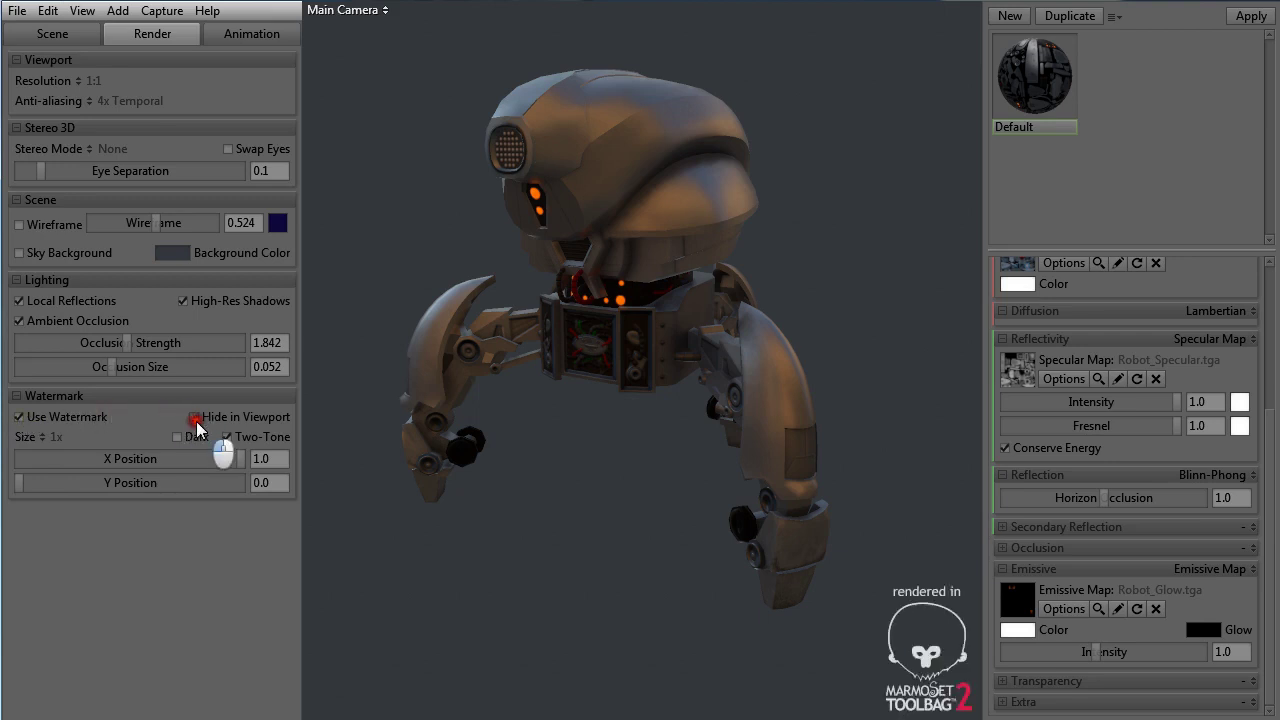
click(63, 416)
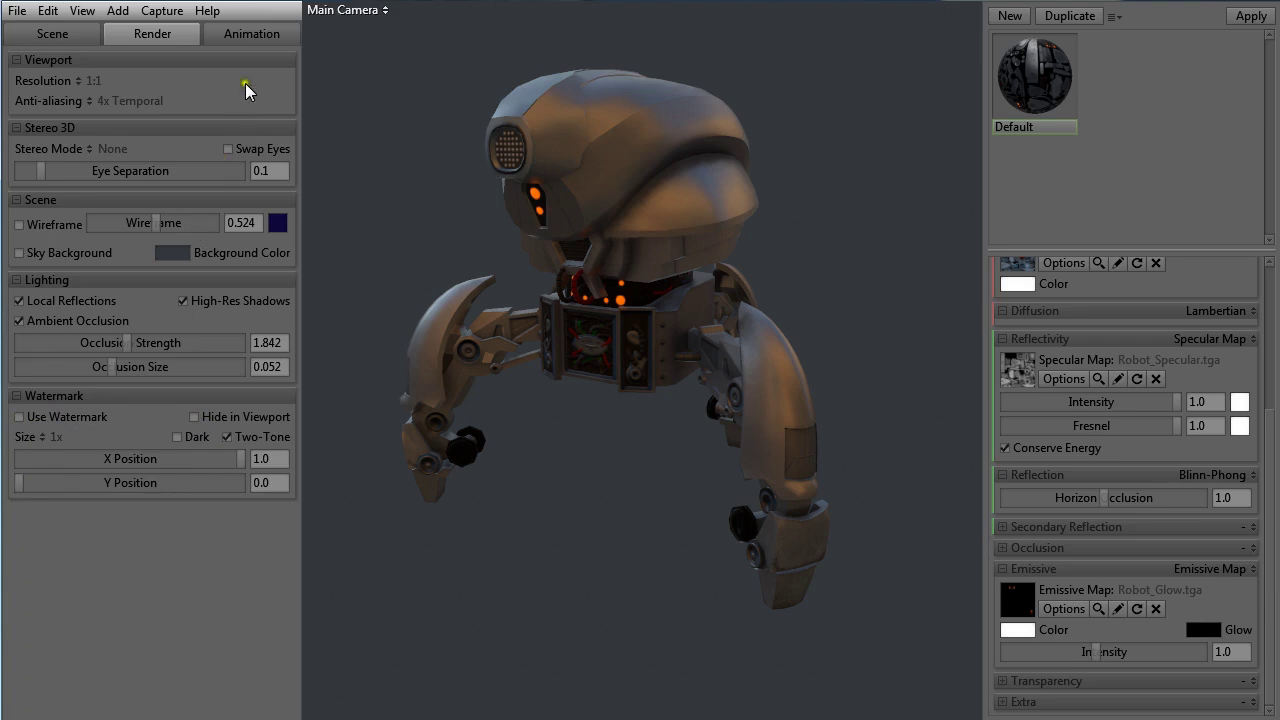
- Set the Scene Turntable speed to 10 in the Animation tab
click(234, 33)
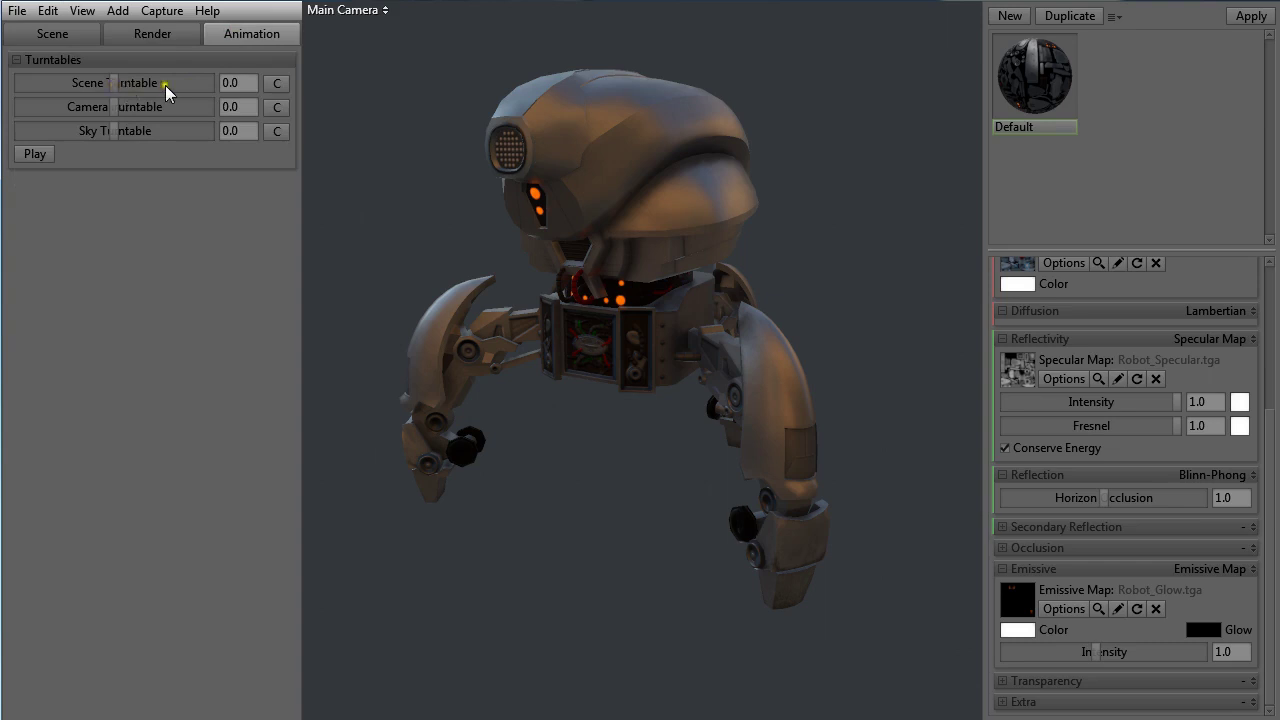
double_click(232, 83)
text(10)
- Play and stop the turntable preview, then reset Scene Turntable speed to 0
click(36, 154)
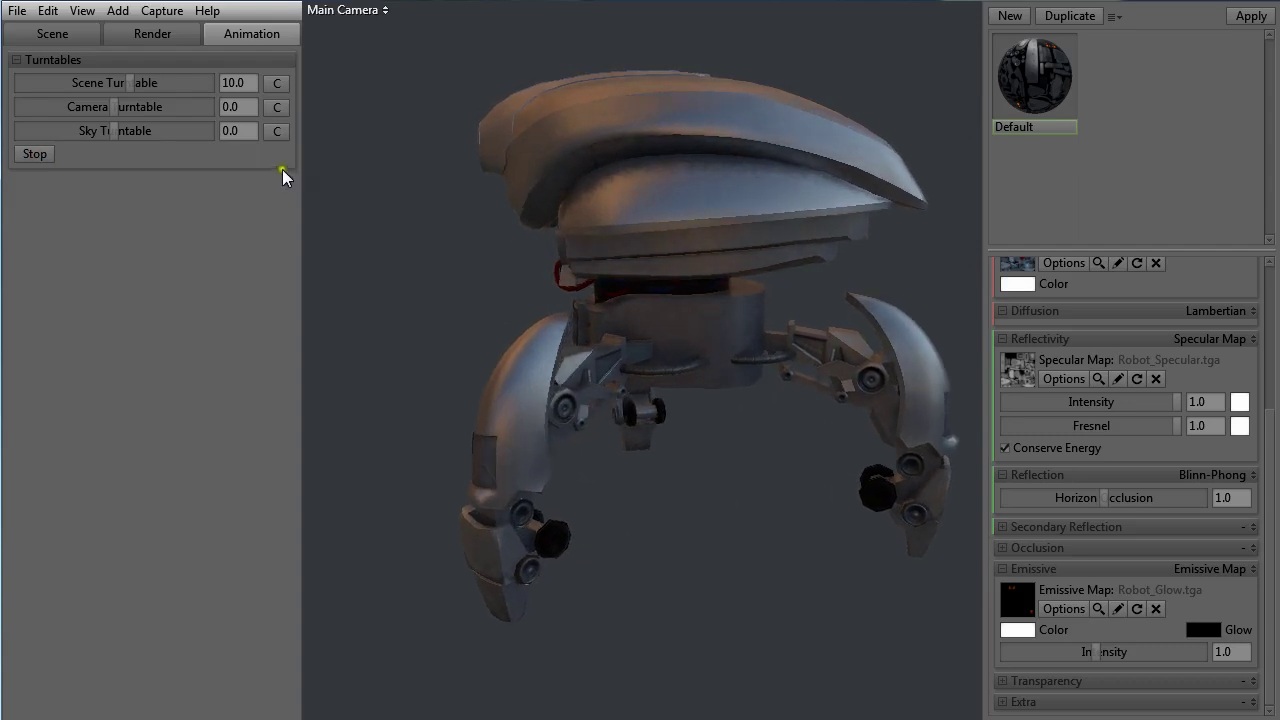
click(36, 155)
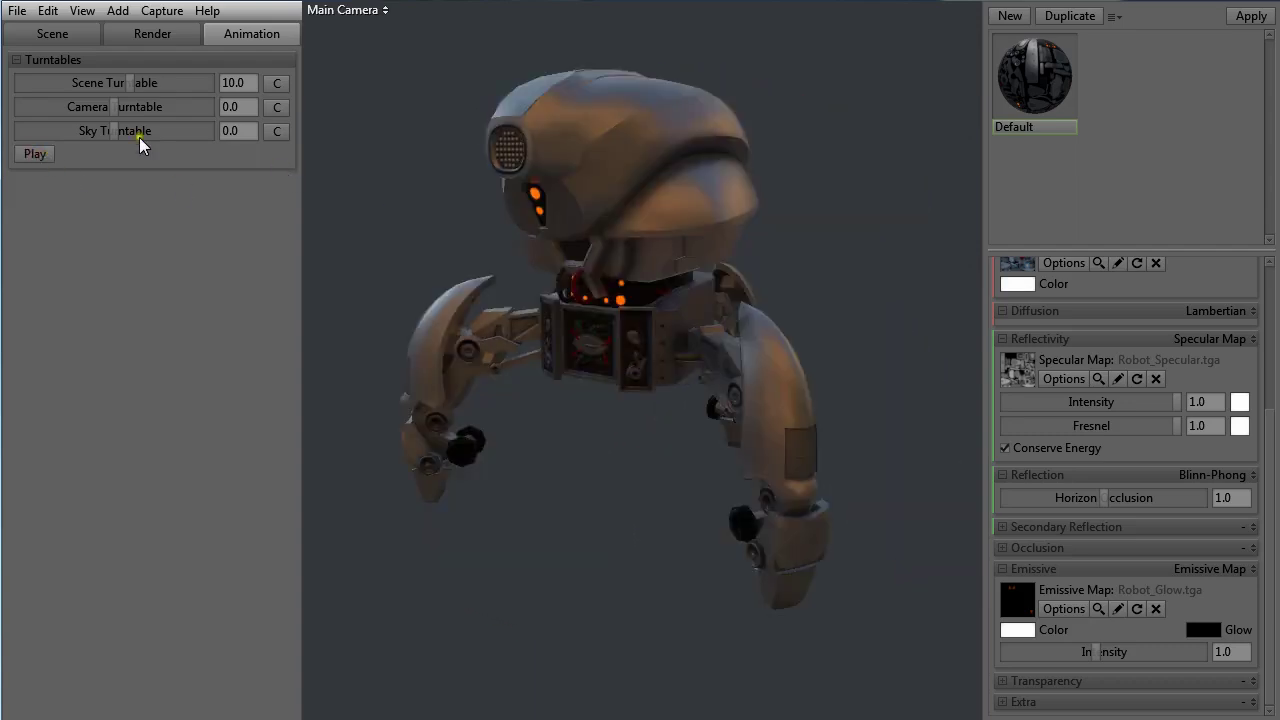
click(278, 85)
click(268, 85)
click(163, 29)
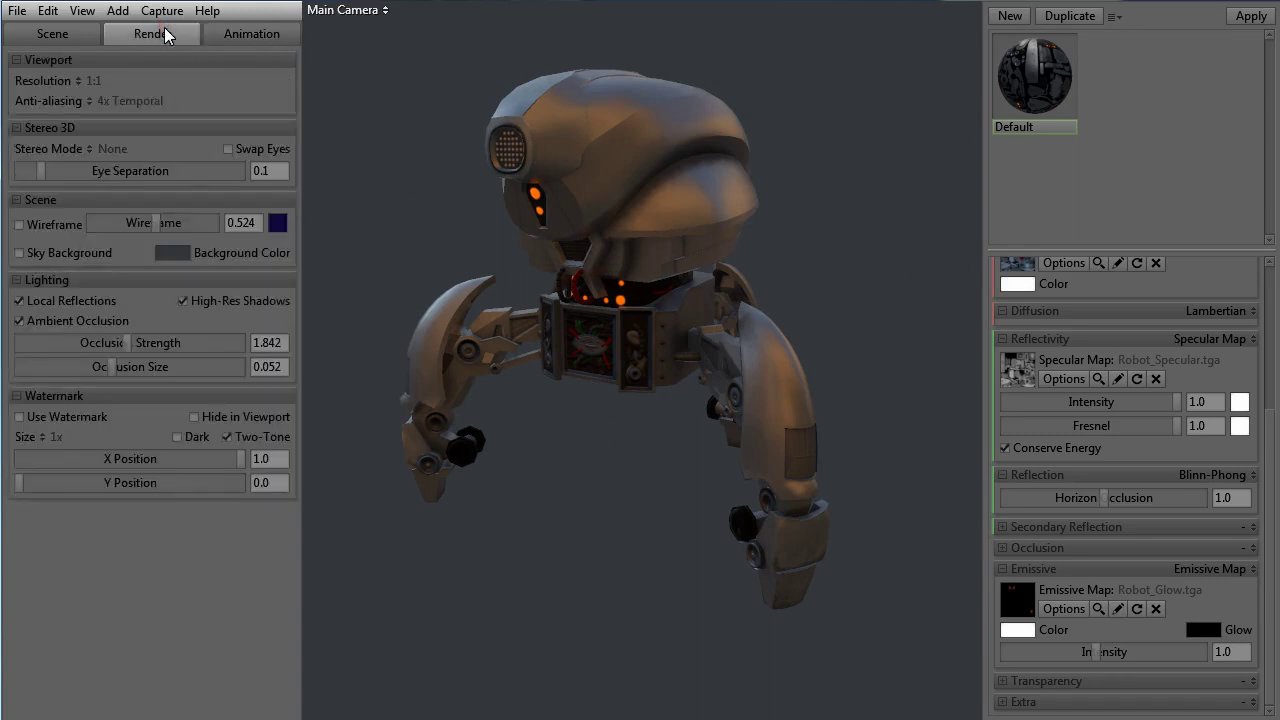
click(63, 34)
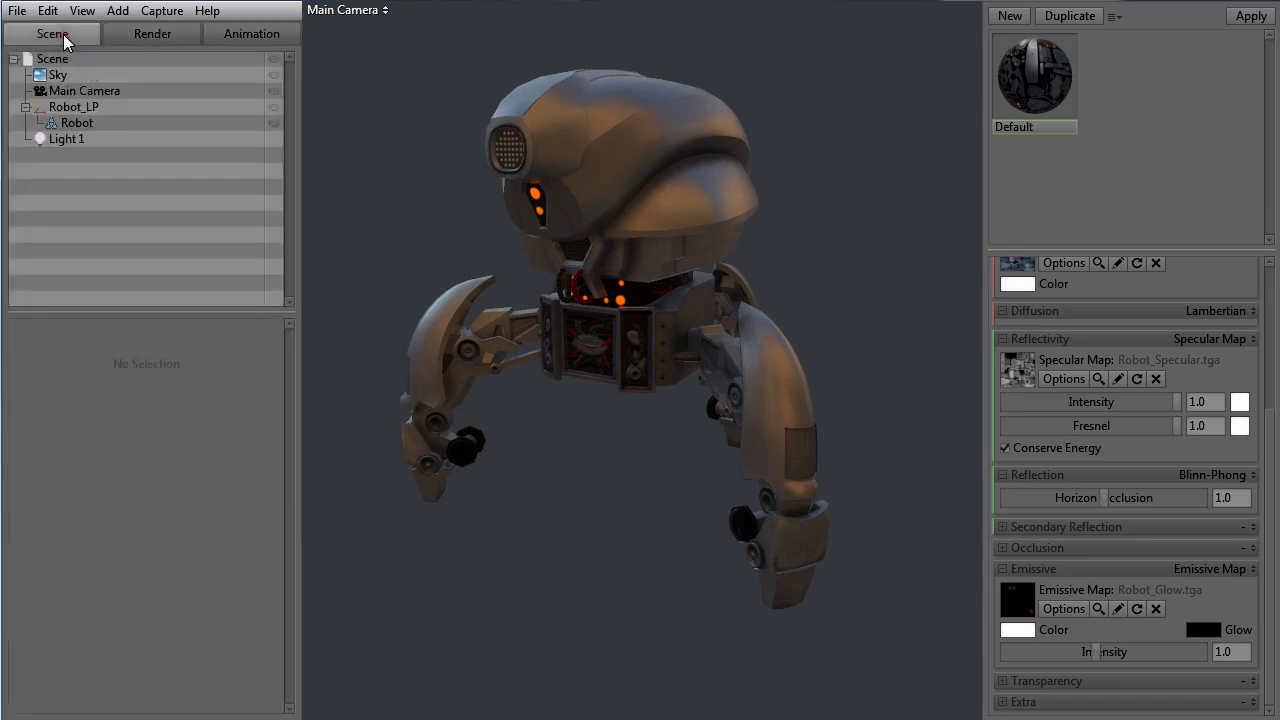
- Open the Capture Settings dialog showing 1920×1080, 16x sampling and PNG output
click(161, 34)
click(226, 34)
click(162, 12)
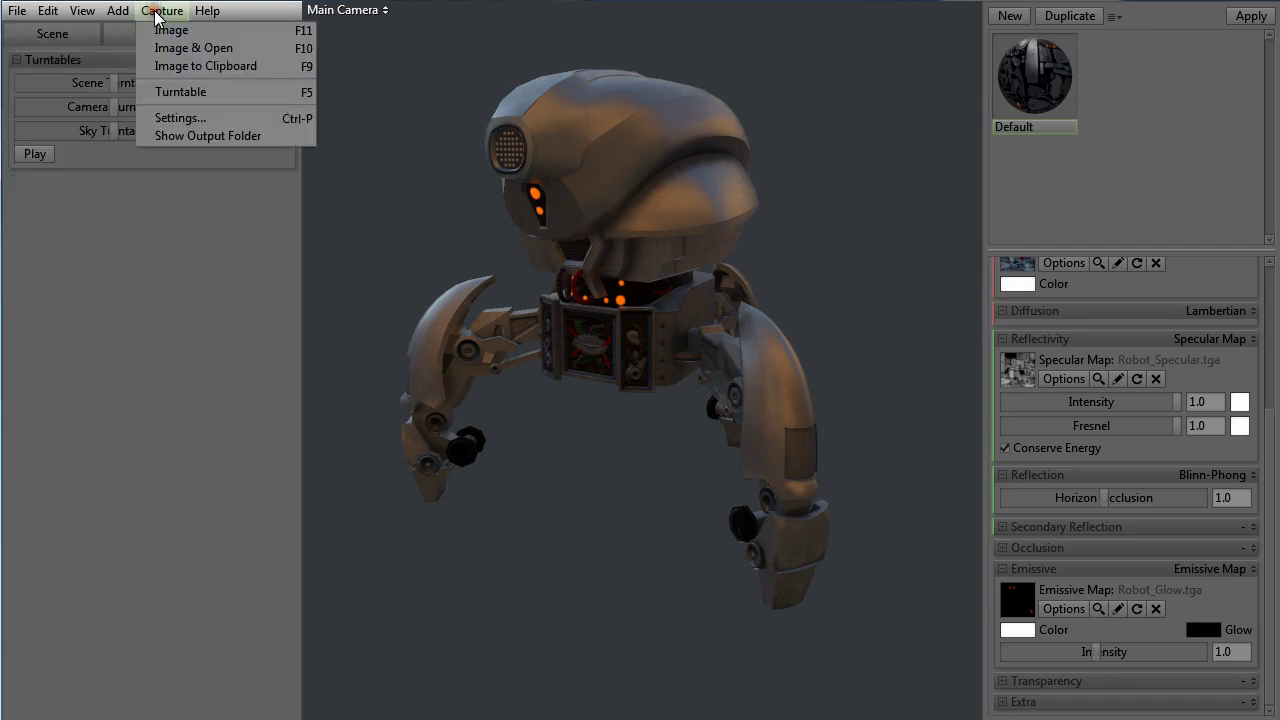
click(210, 31)
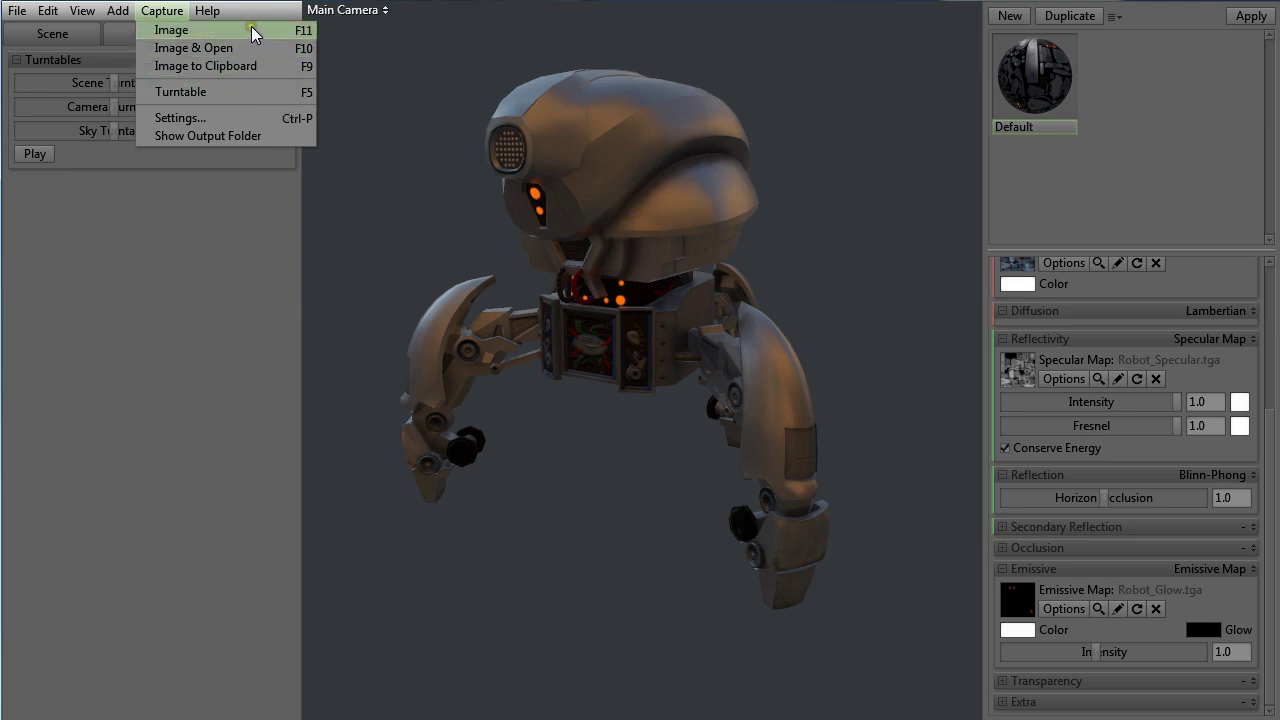
click(251, 117)
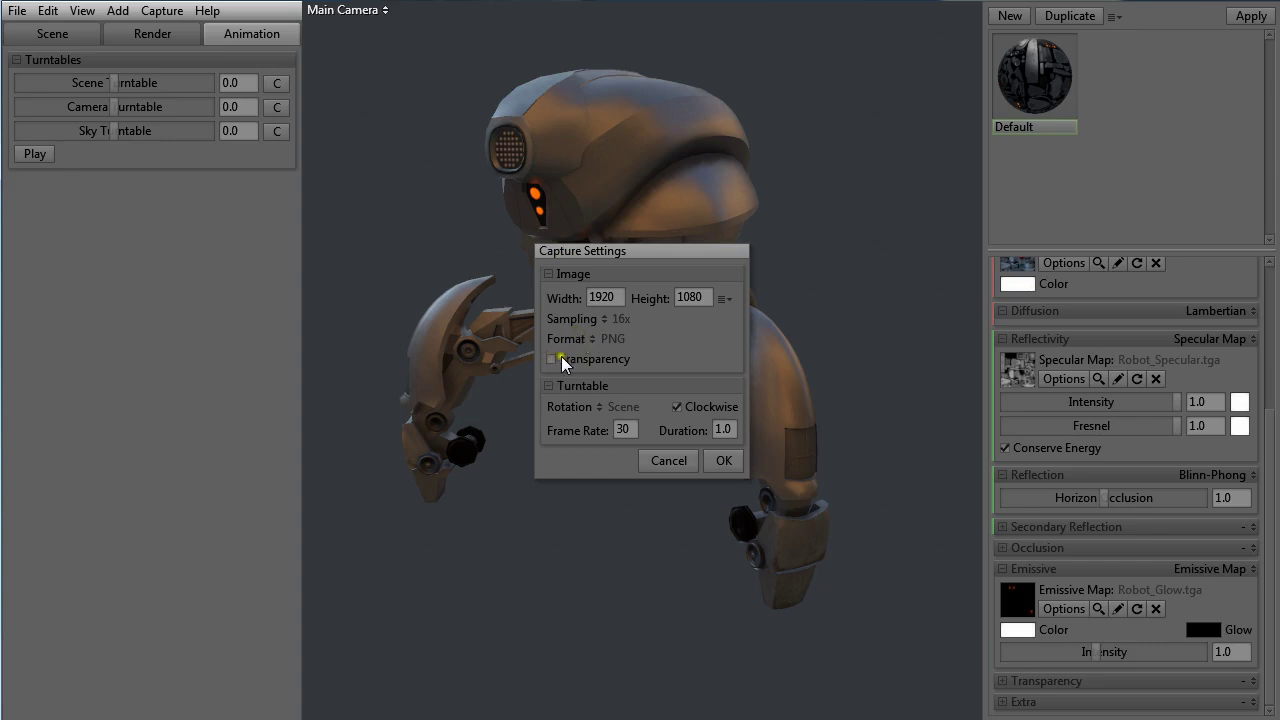
- Leave turntable Rotation on Scene and Frame Rate at 30 fps
click(600, 405)
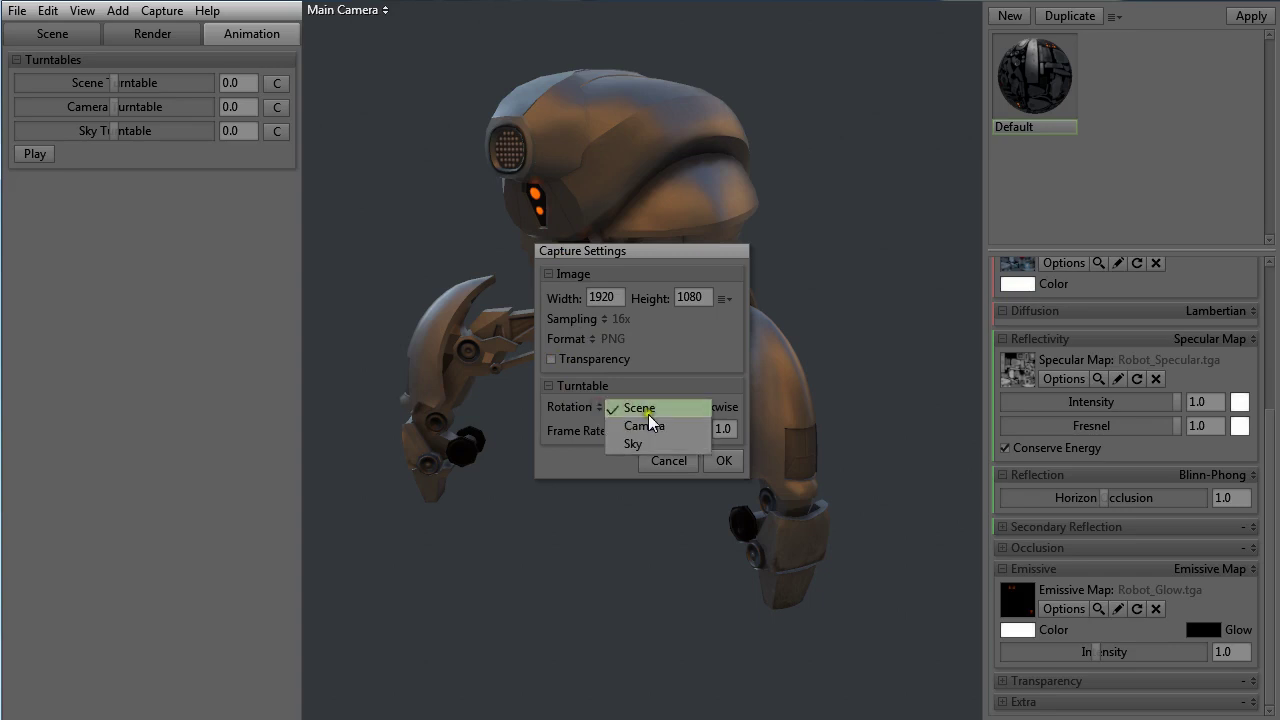
click(616, 408)
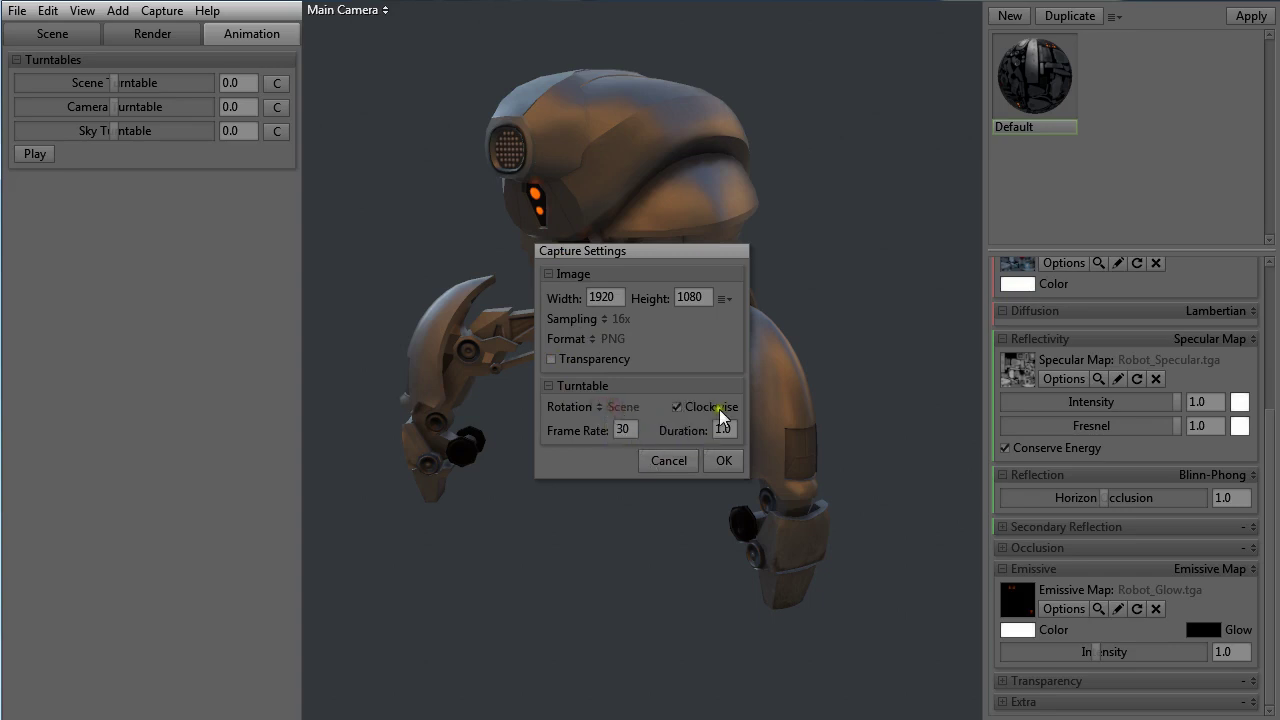
click(625, 430)
click(719, 461)
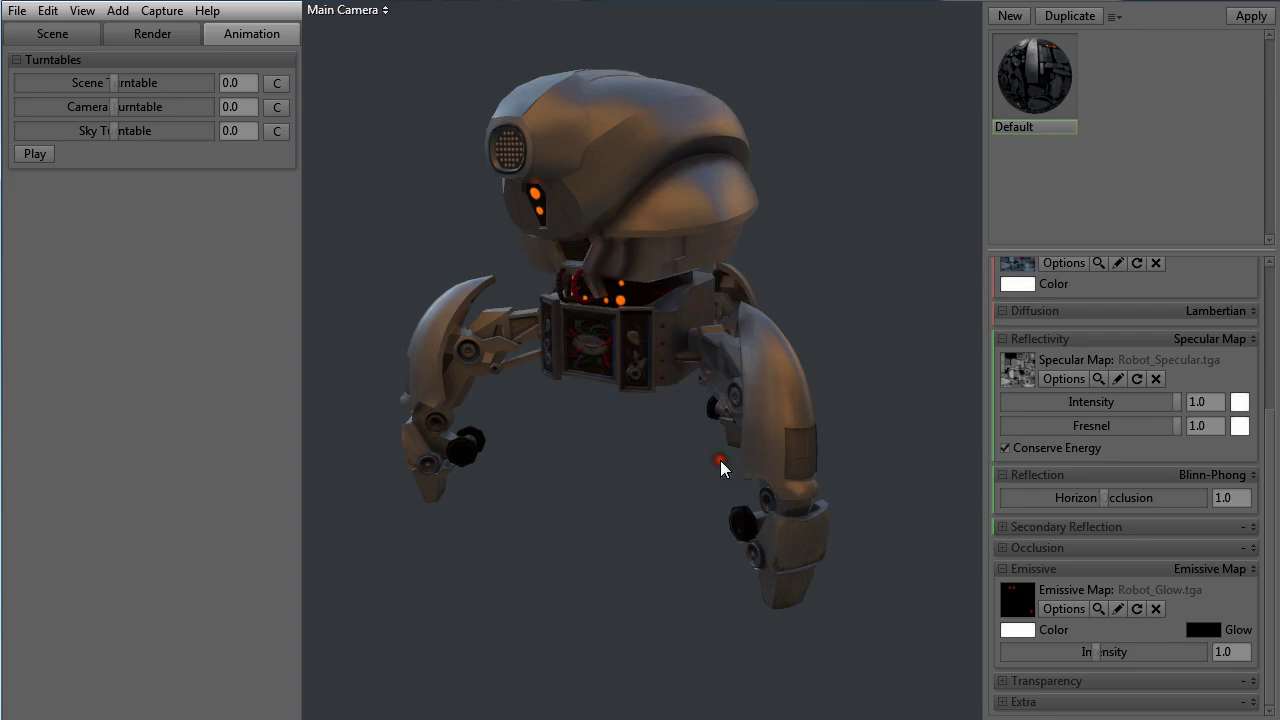
click(162, 37)
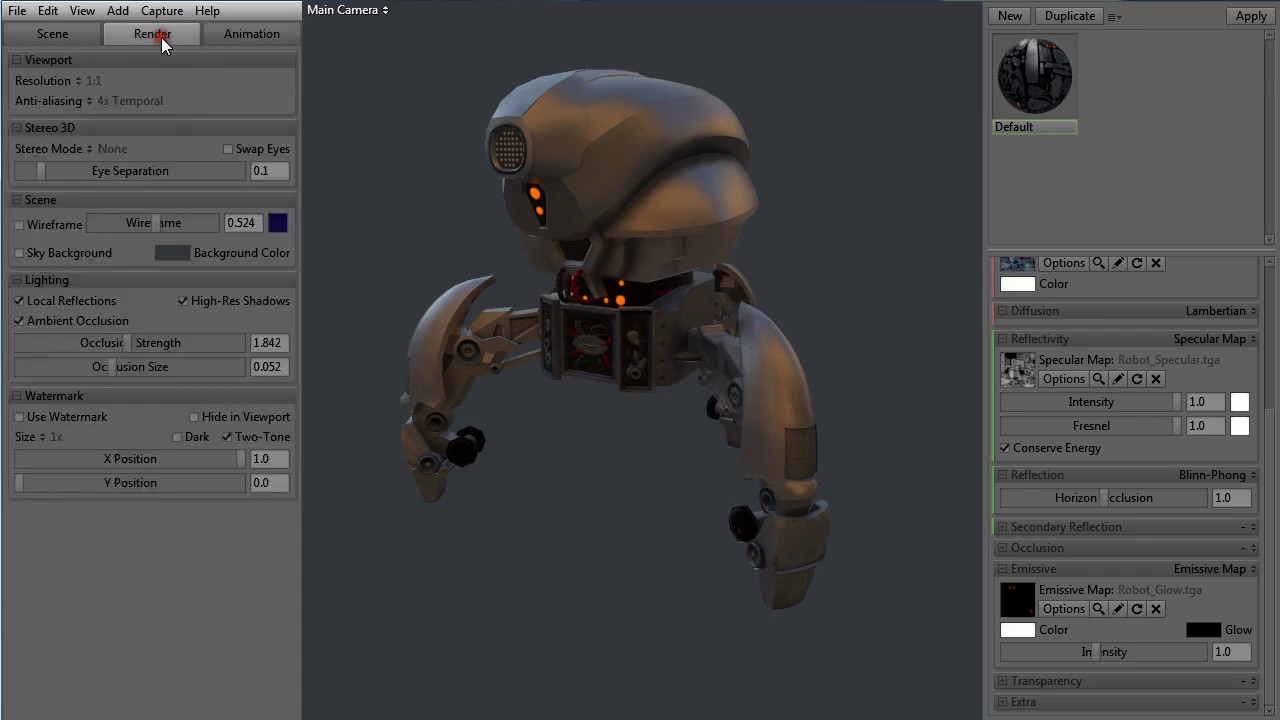
click(230, 35)
click(161, 11)
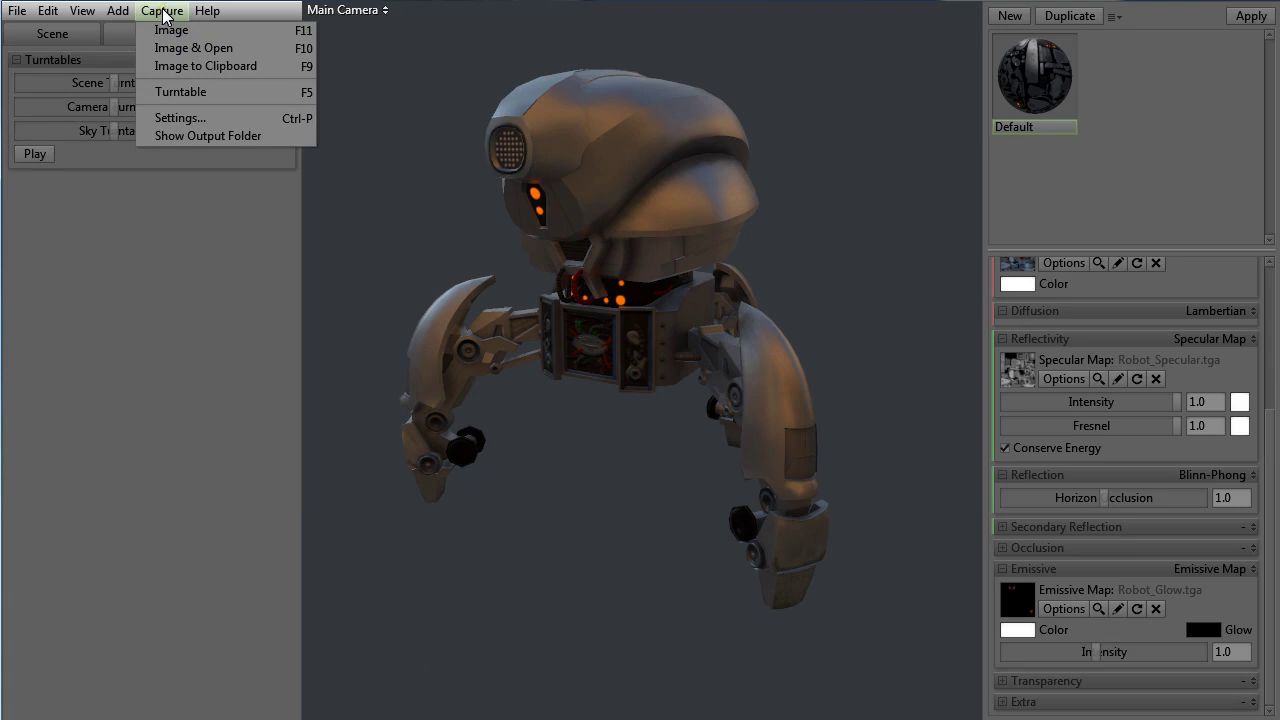
mouse_move(132, 18)
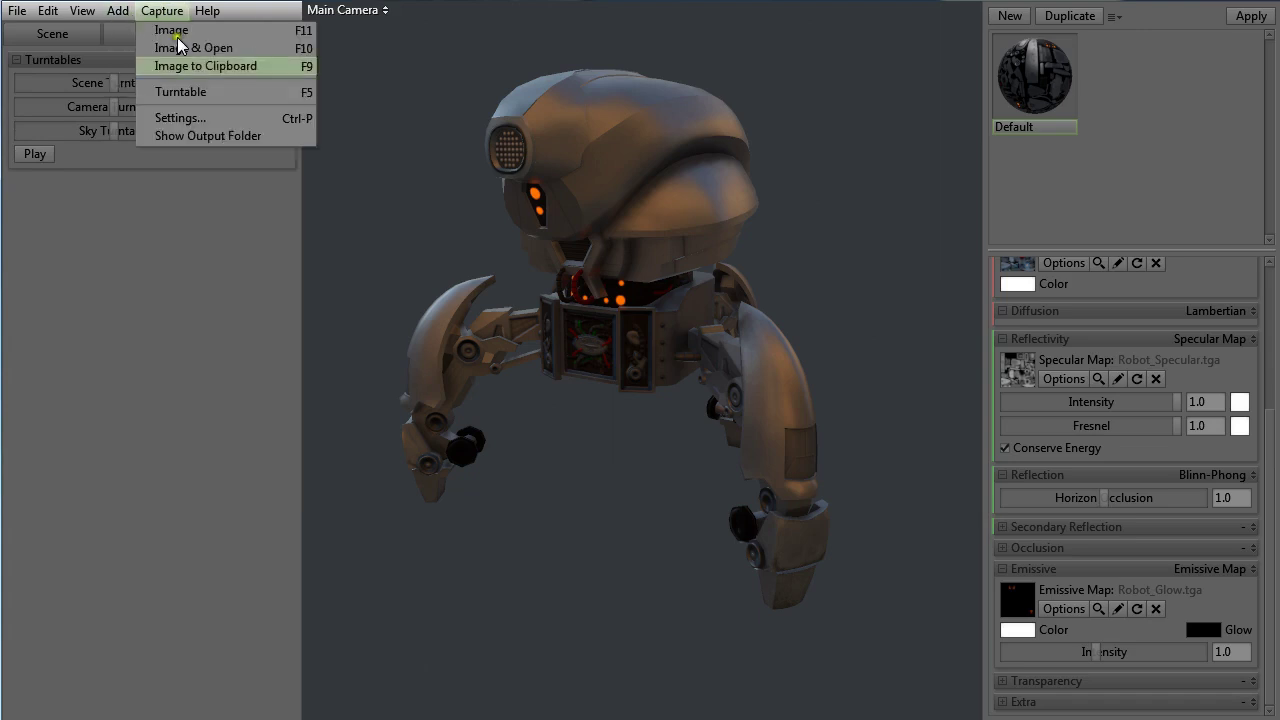
click(520, 264)
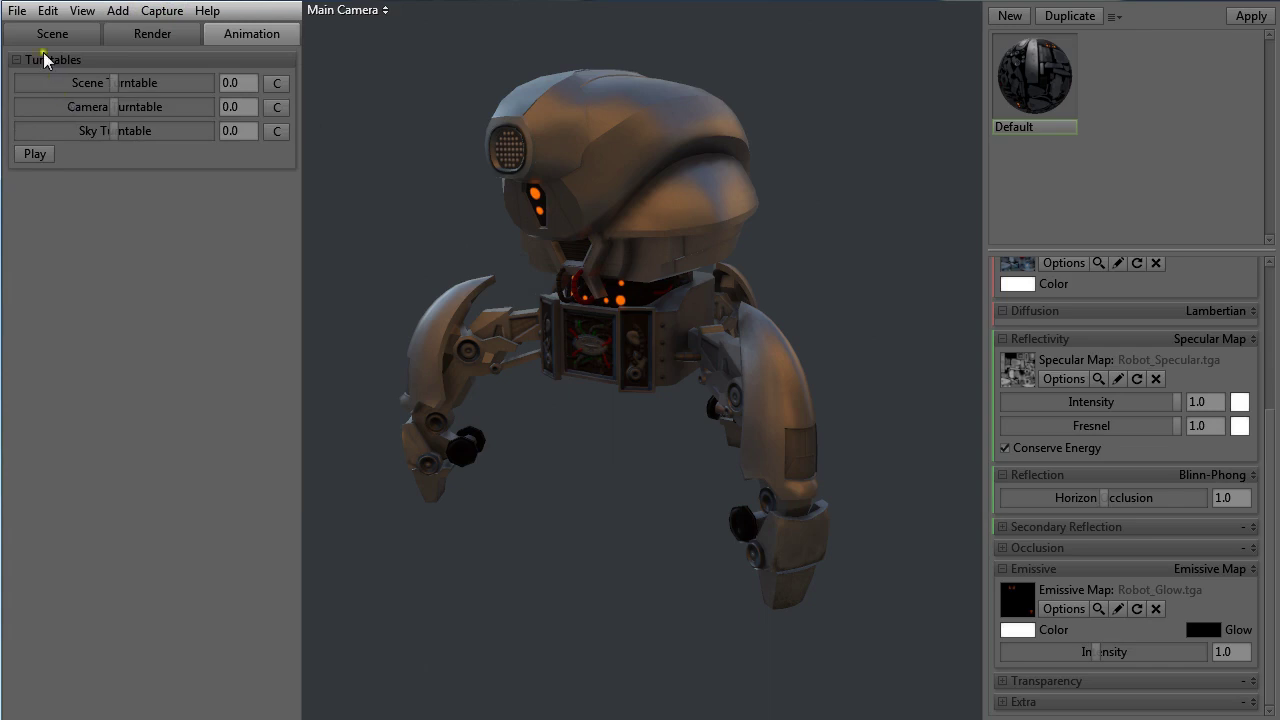